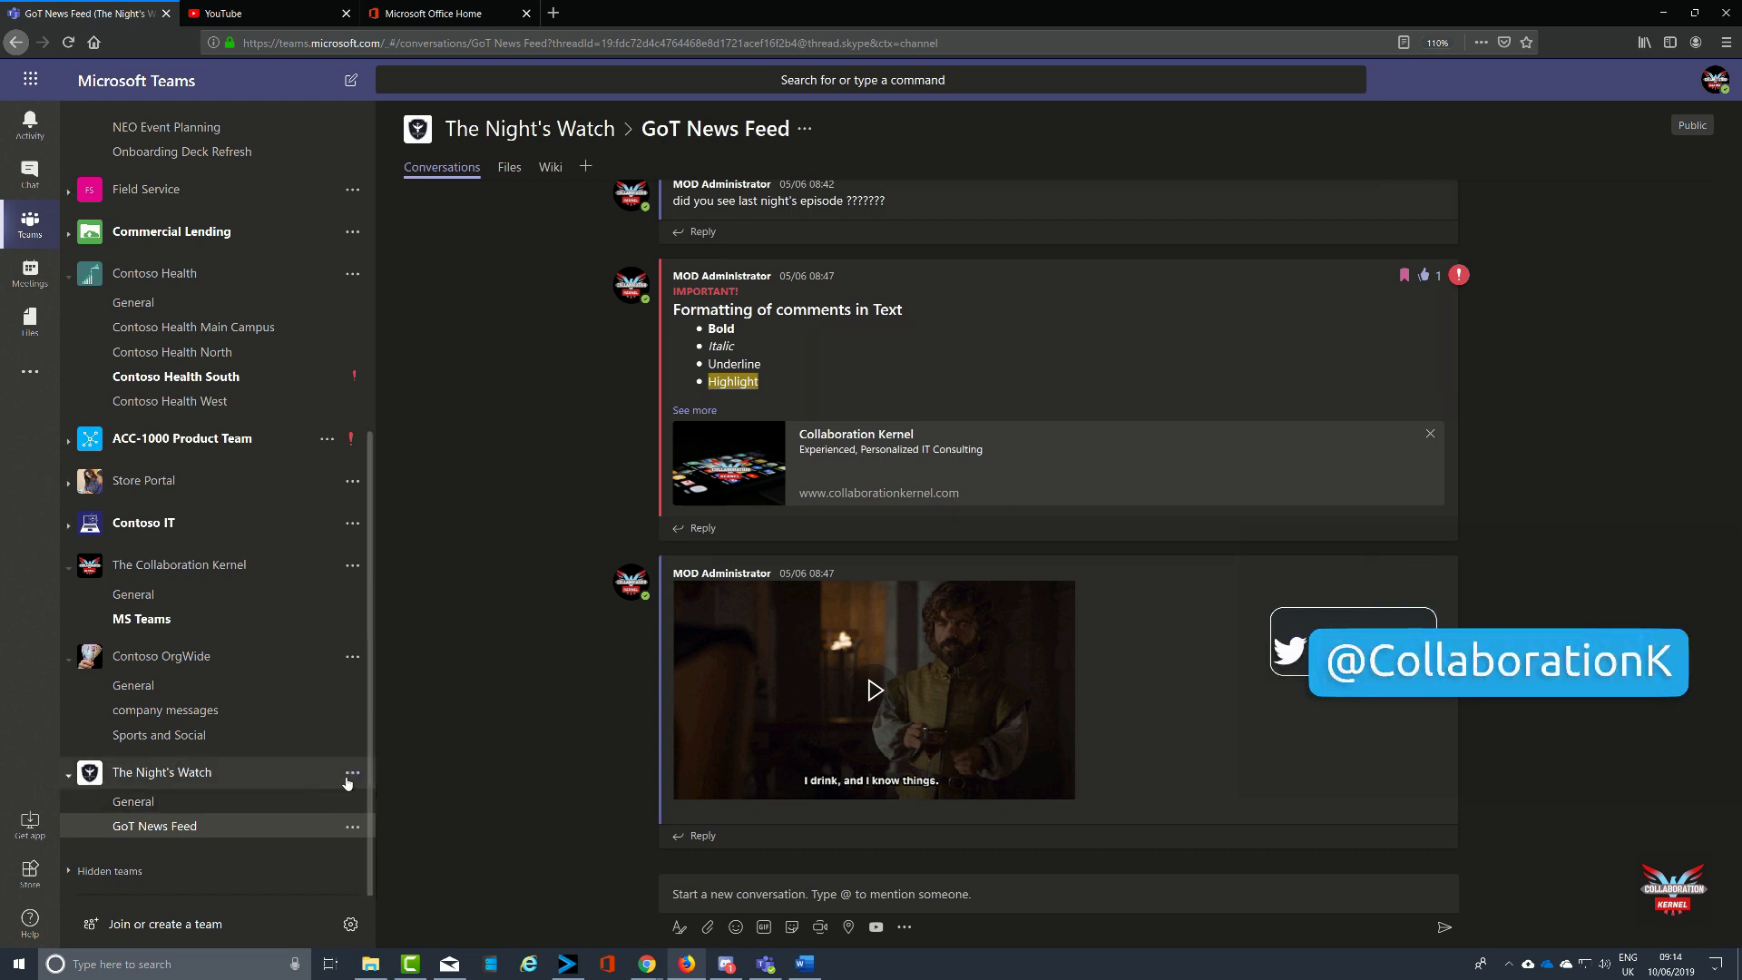
click(505, 131)
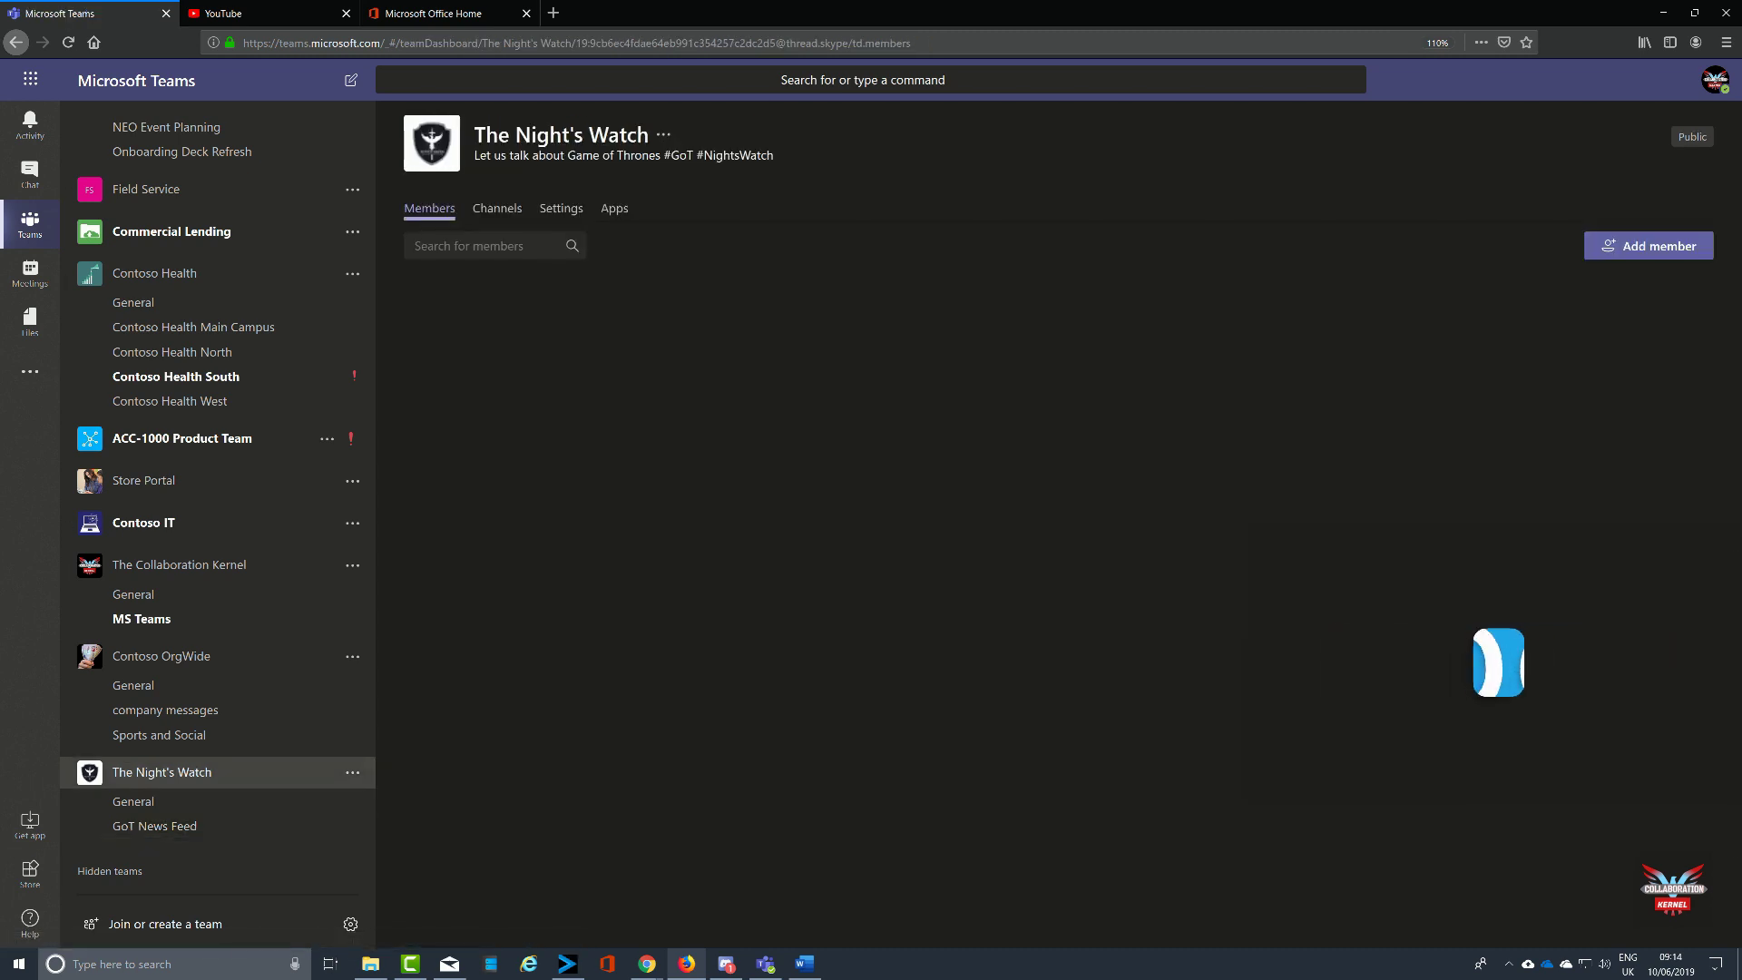
click(445, 161)
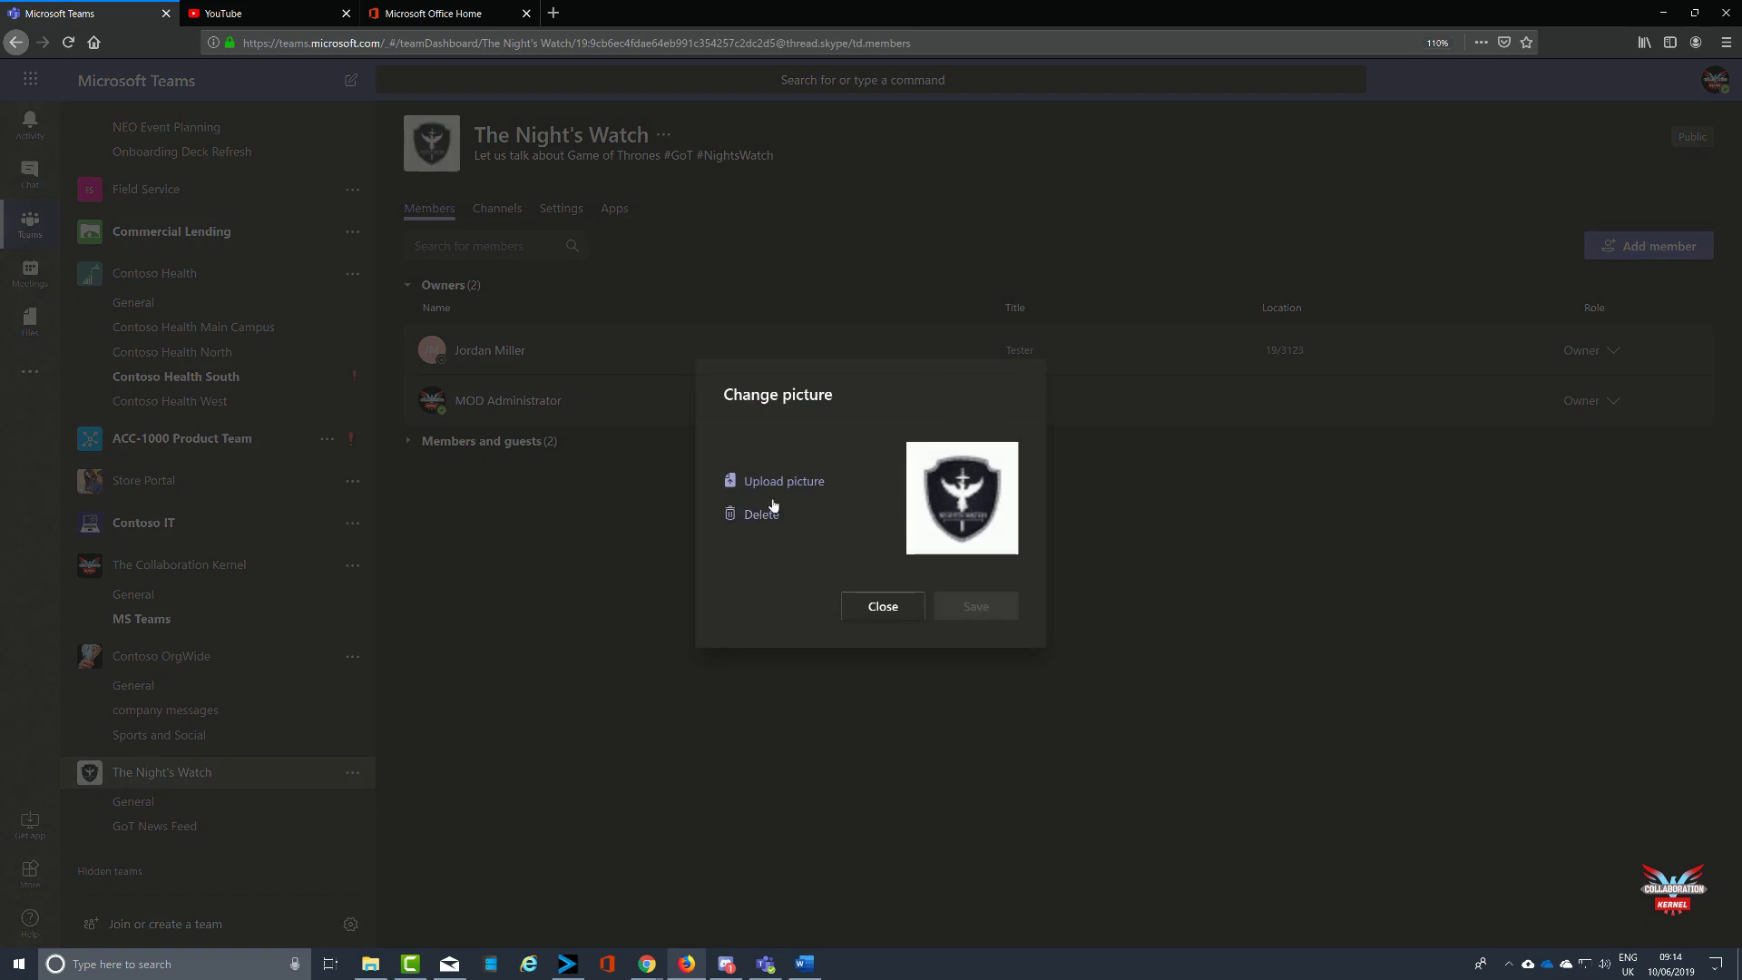
click(883, 607)
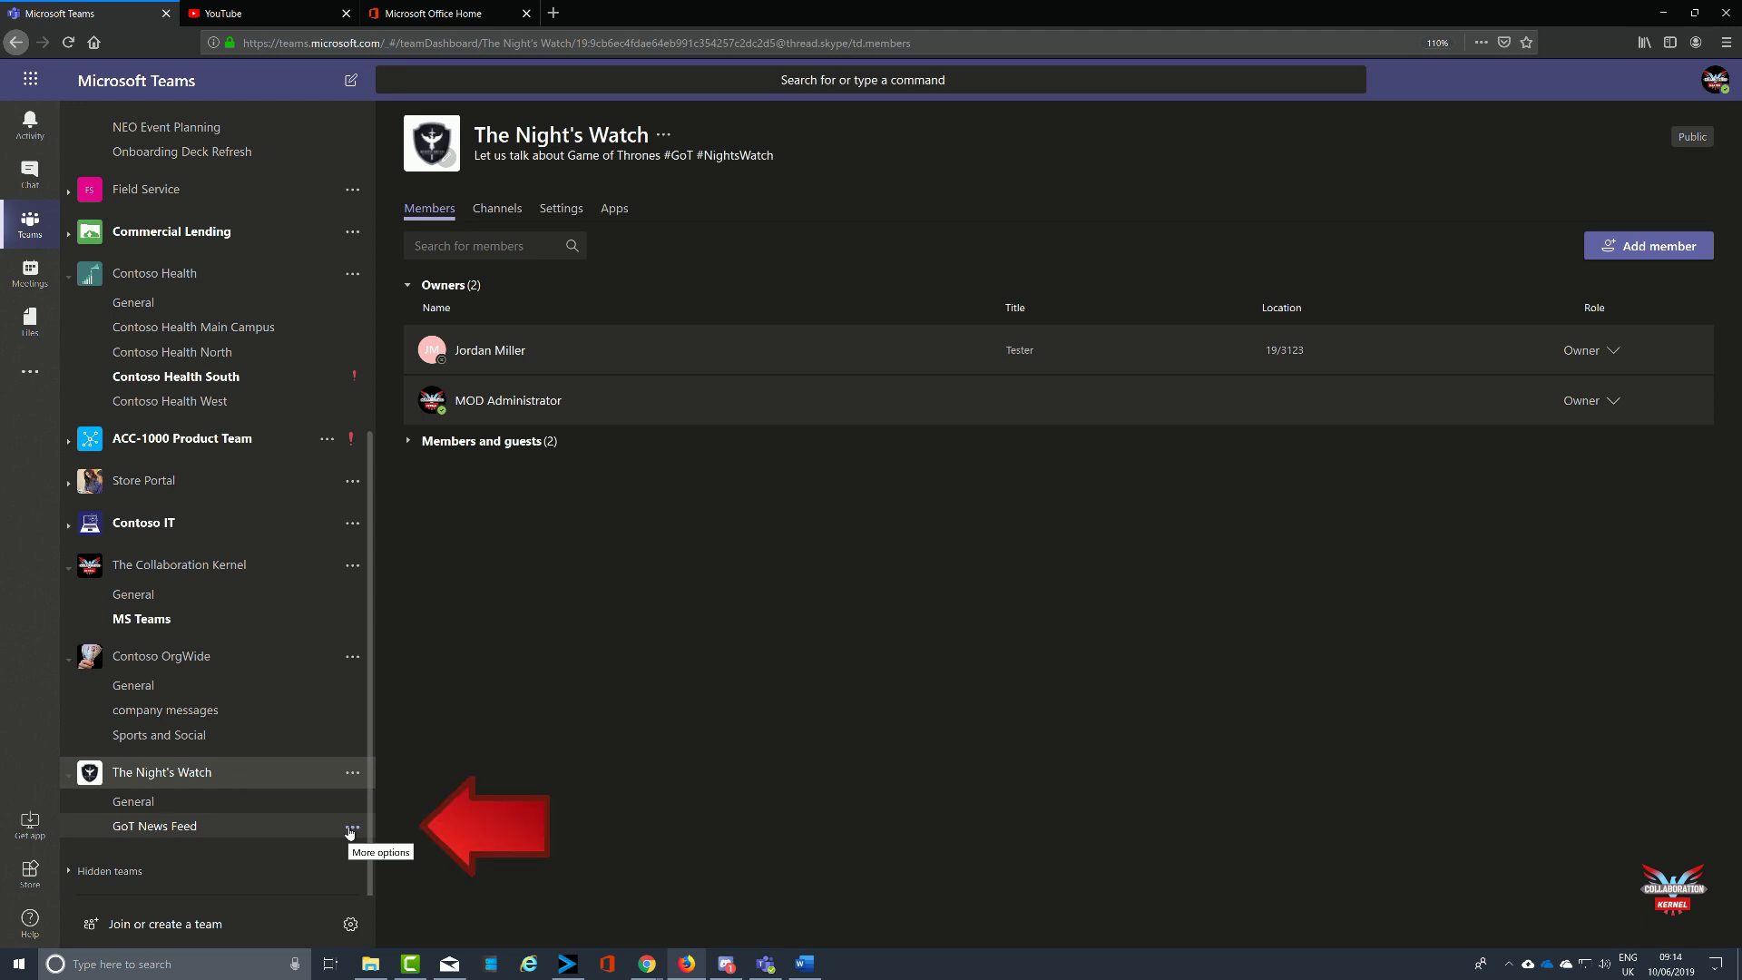
Open the Edit this channel dialog for the GoT News Feed channel.
click(352, 828)
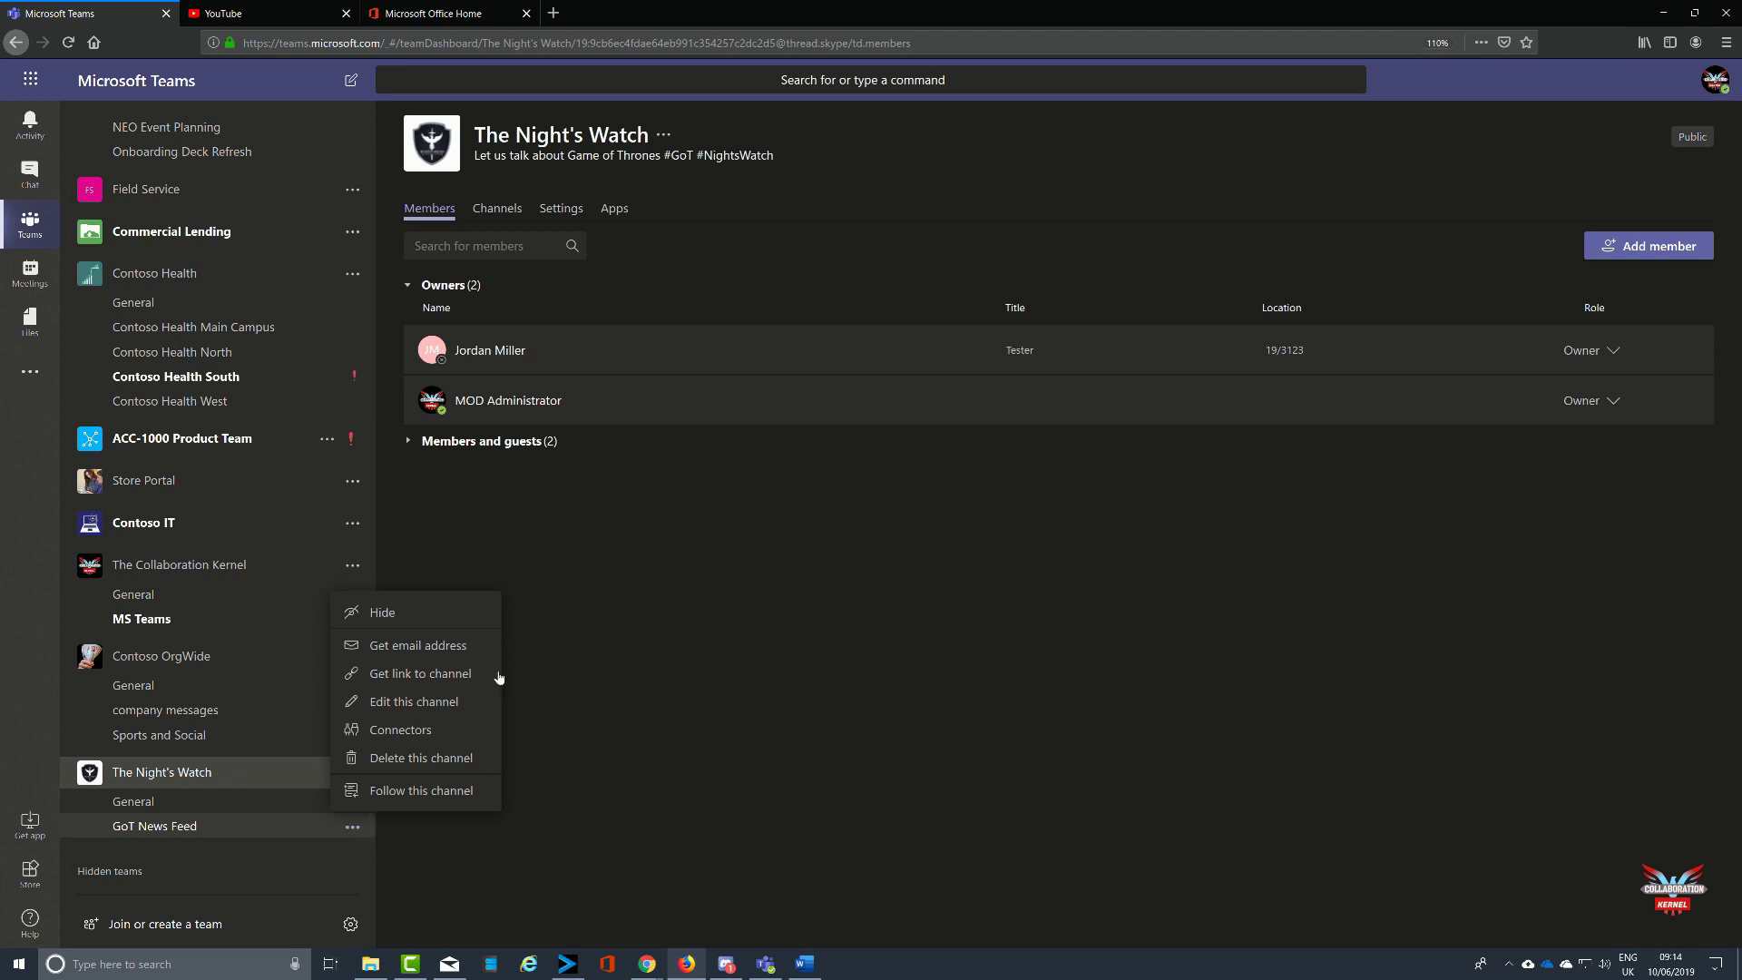
click(433, 710)
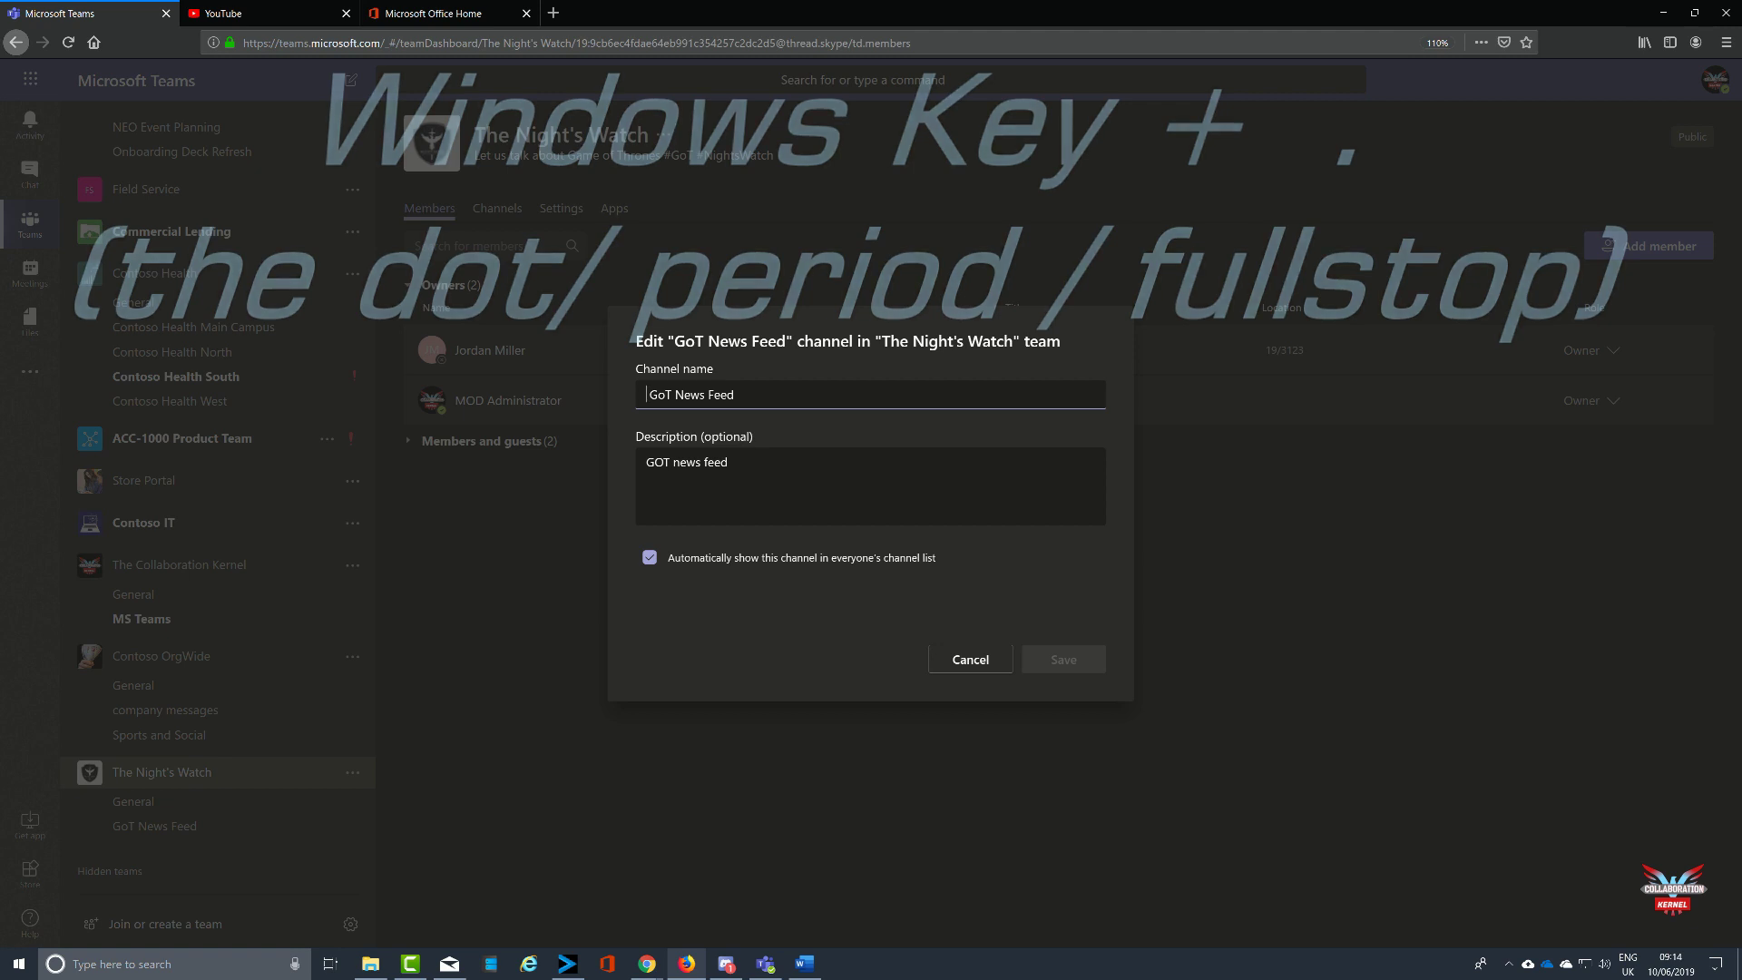
Insert a snowflake emoji from travel & places before 'GoT News Feed' and save.
key(super+period)
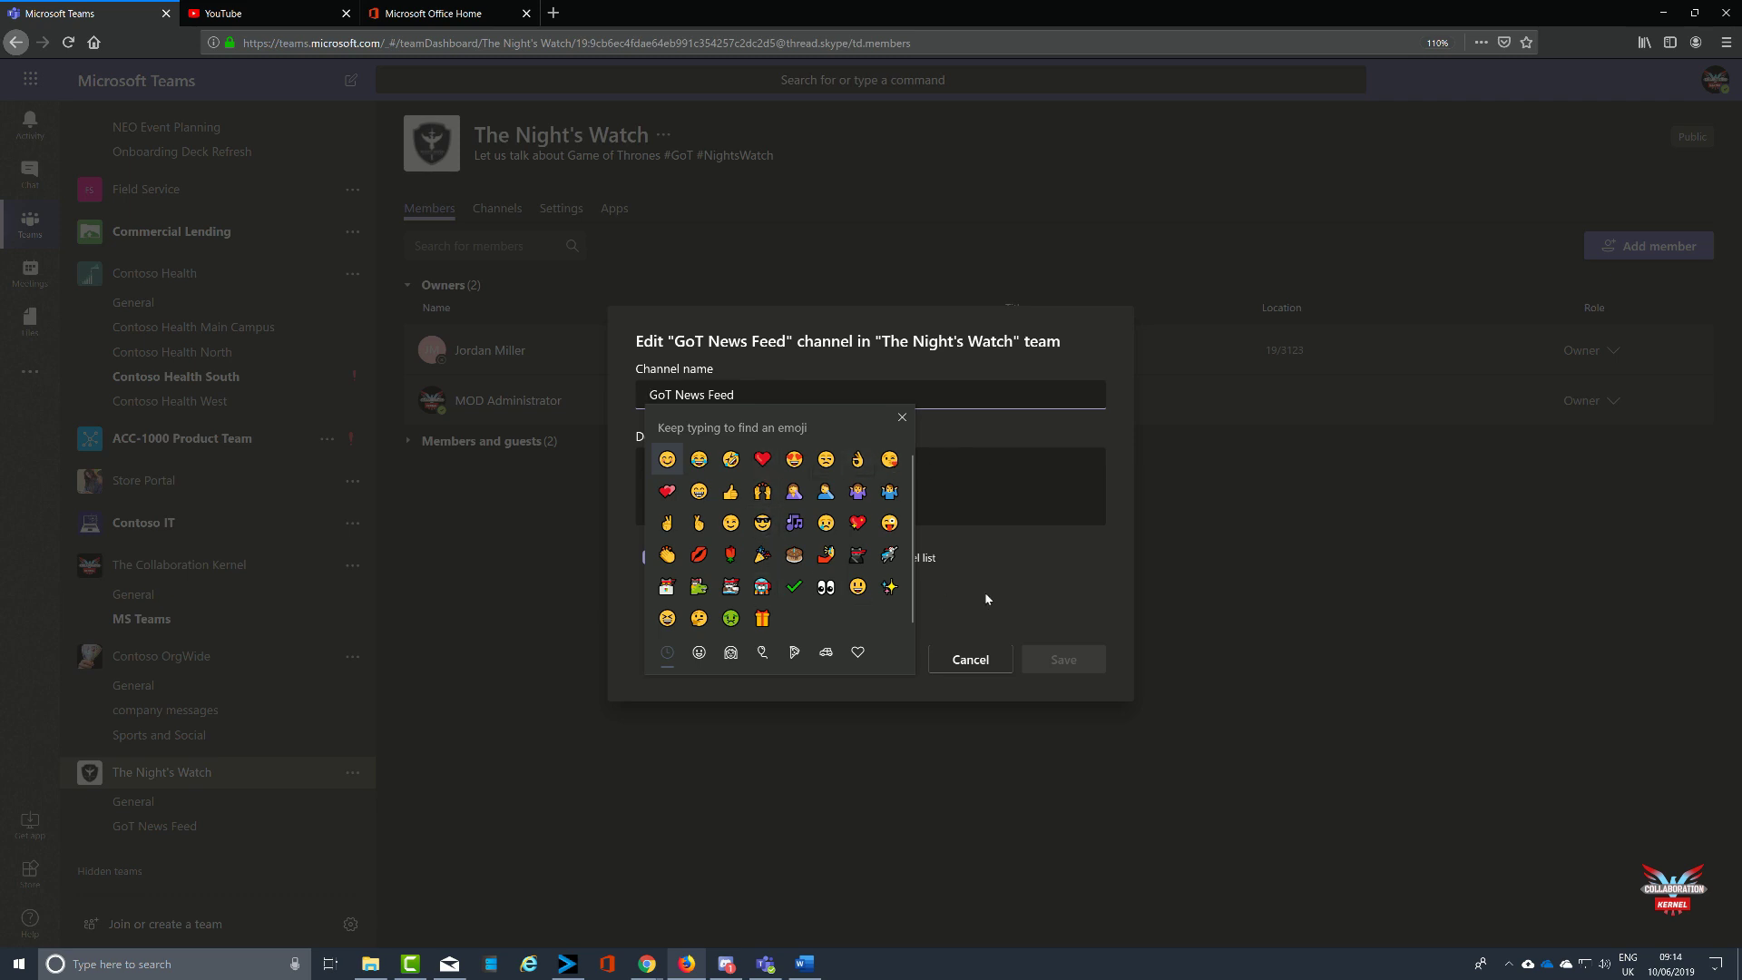
click(825, 652)
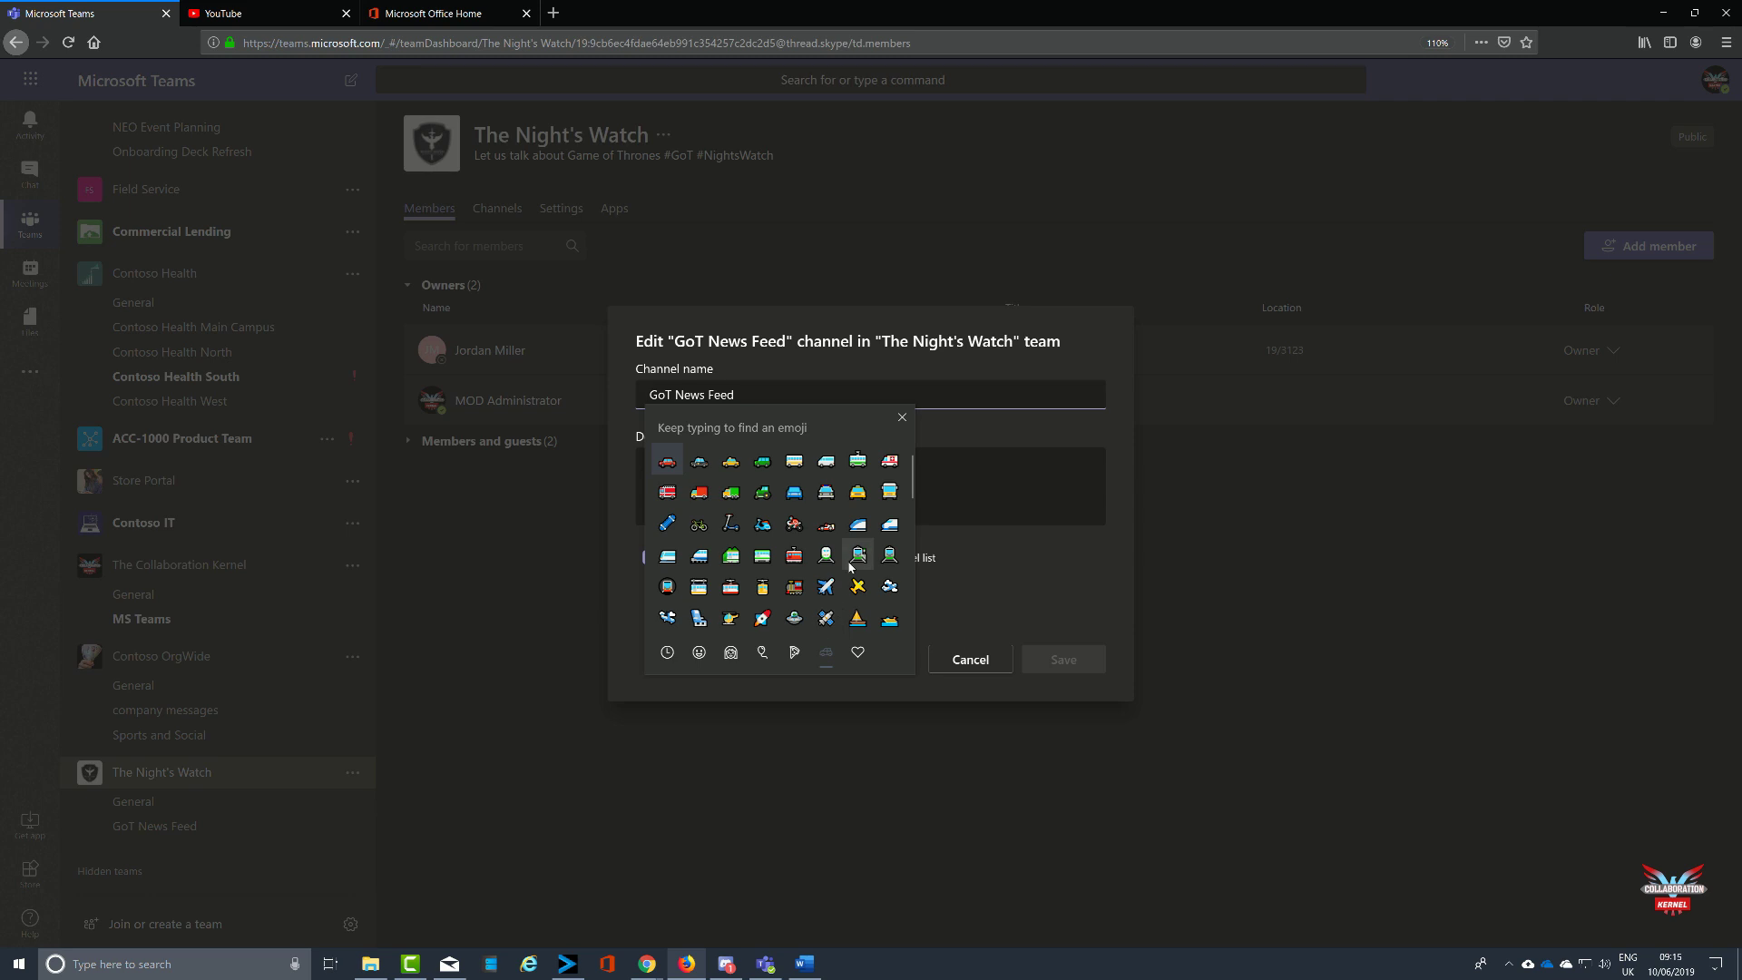
scroll(851, 569, down, 6)
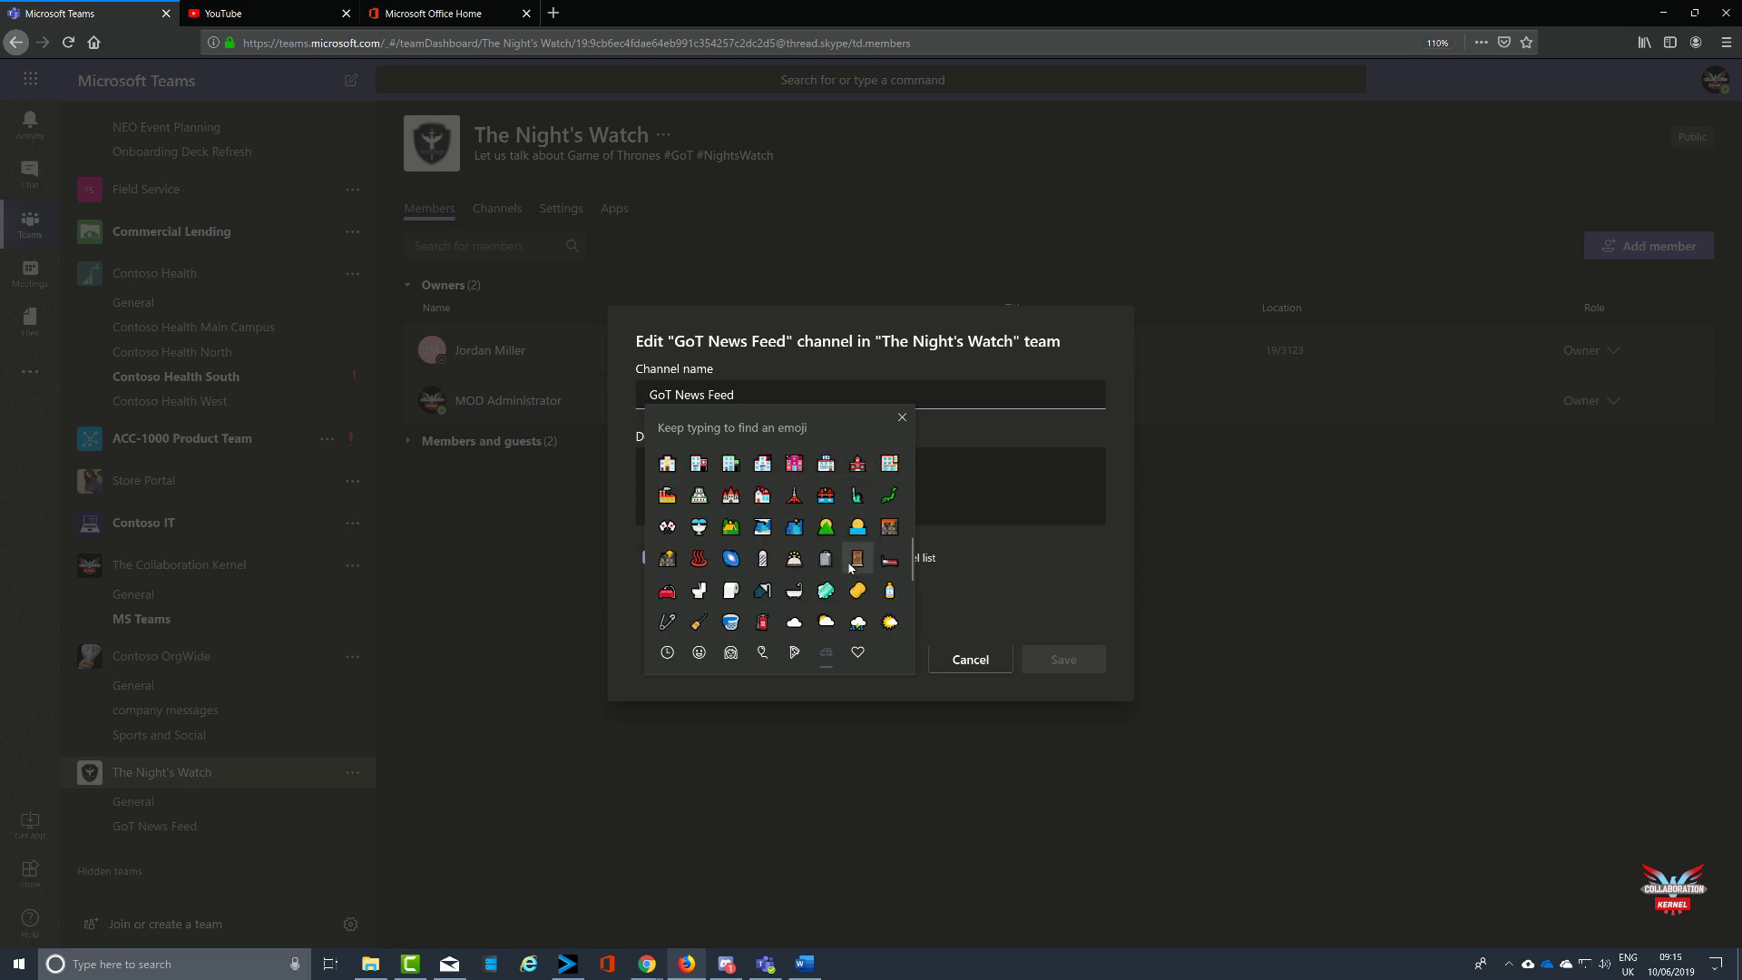
scroll(851, 569, down, 3)
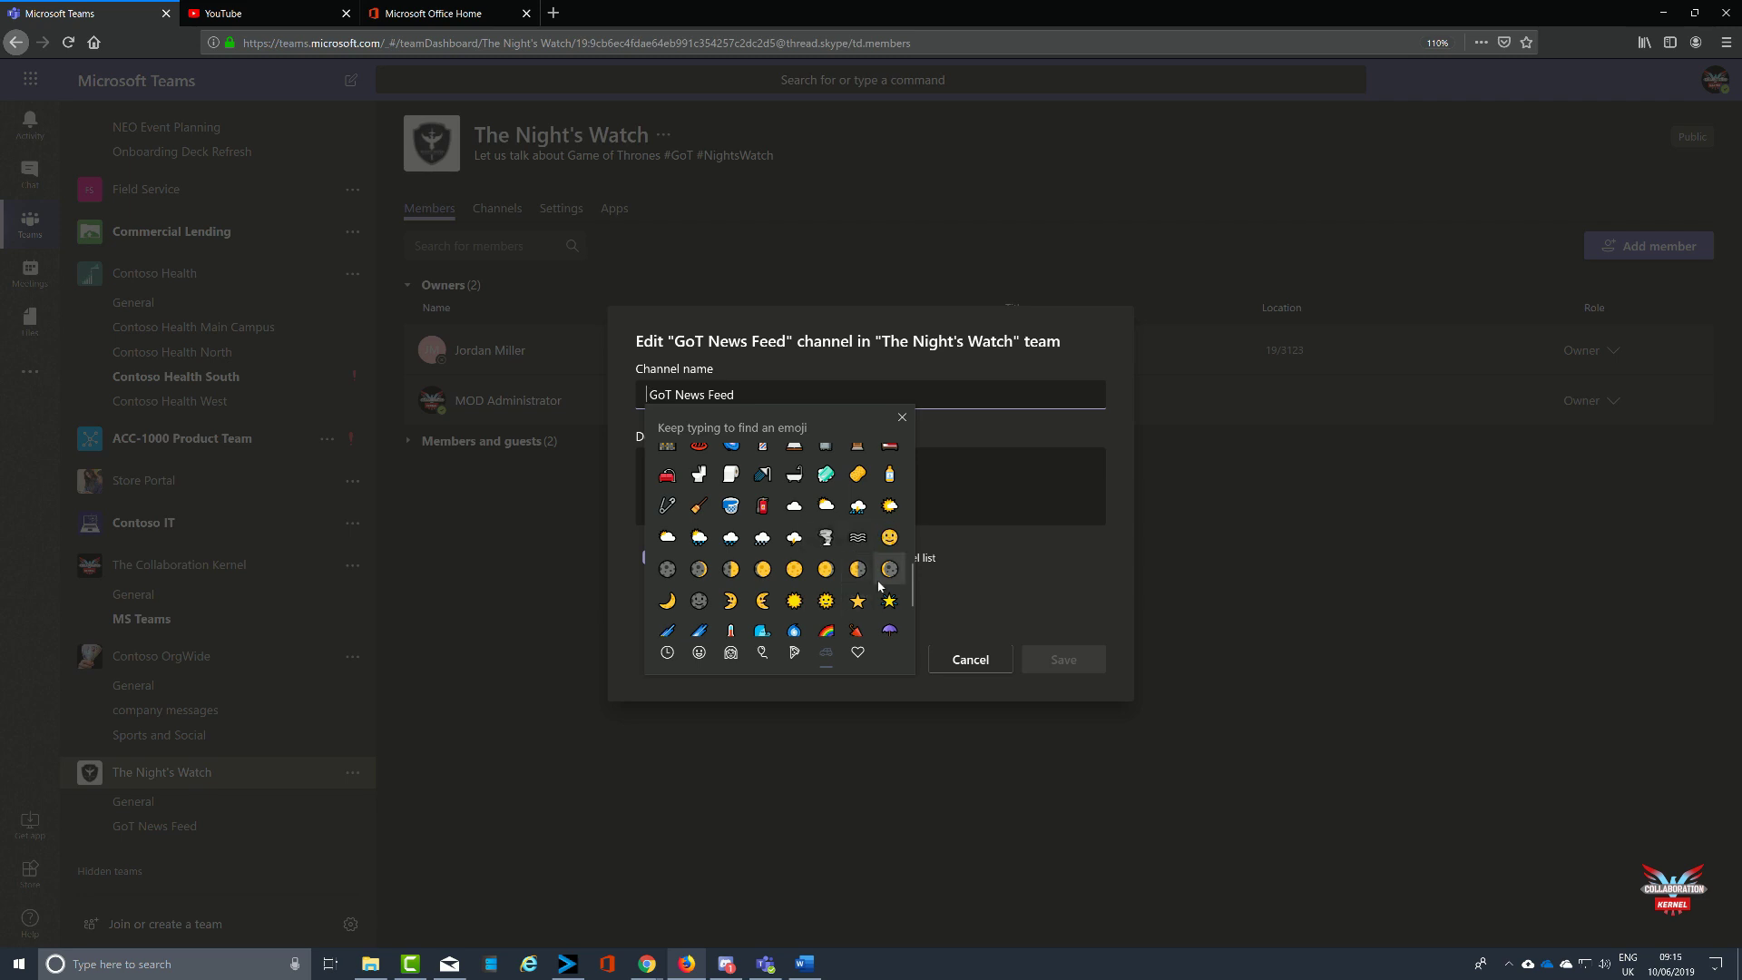
scroll(879, 587, down, 3)
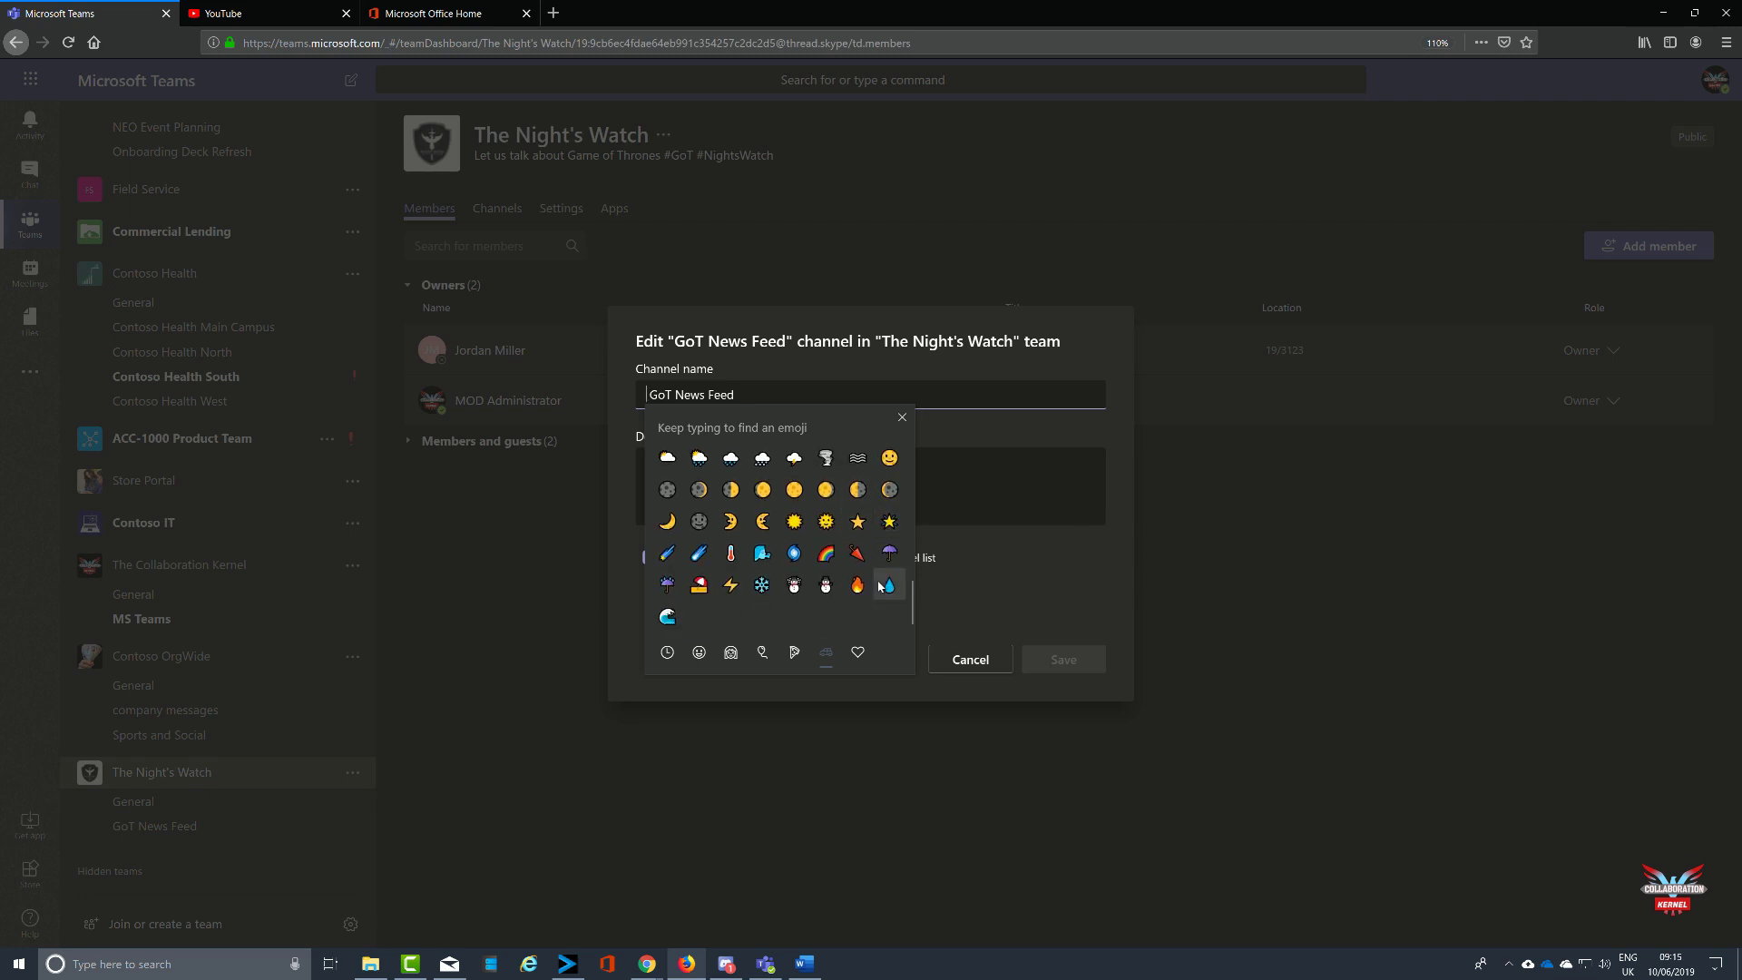
click(762, 587)
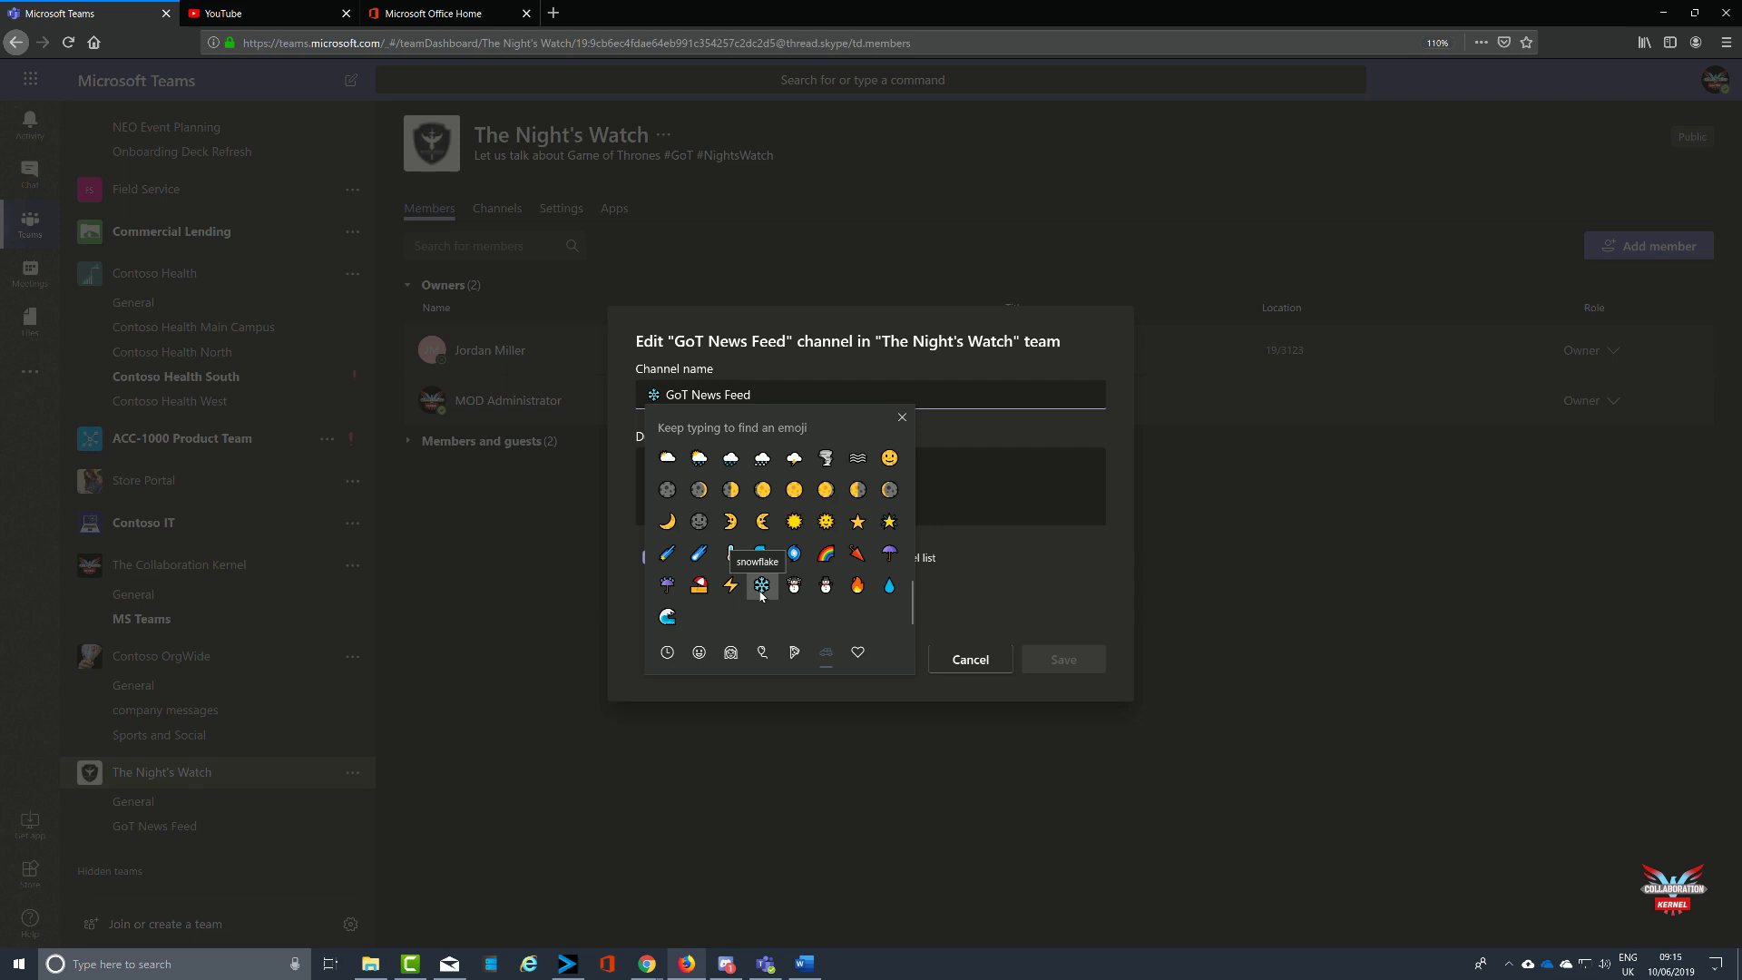
click(1061, 659)
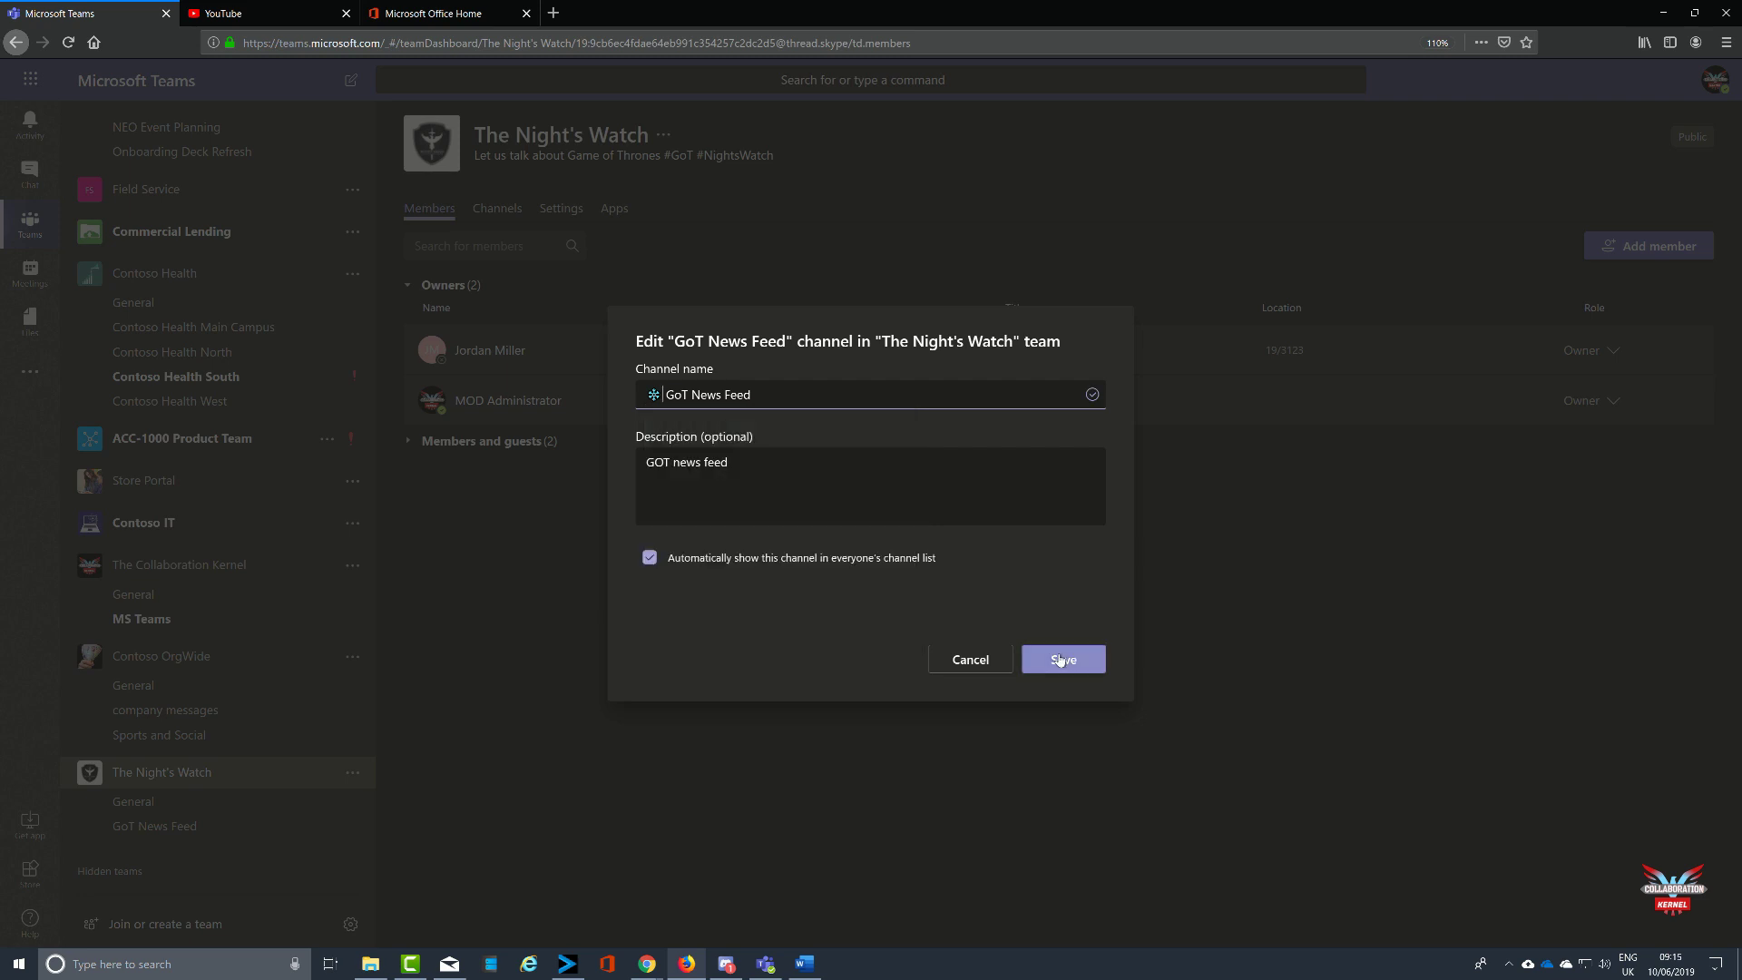
click(1062, 659)
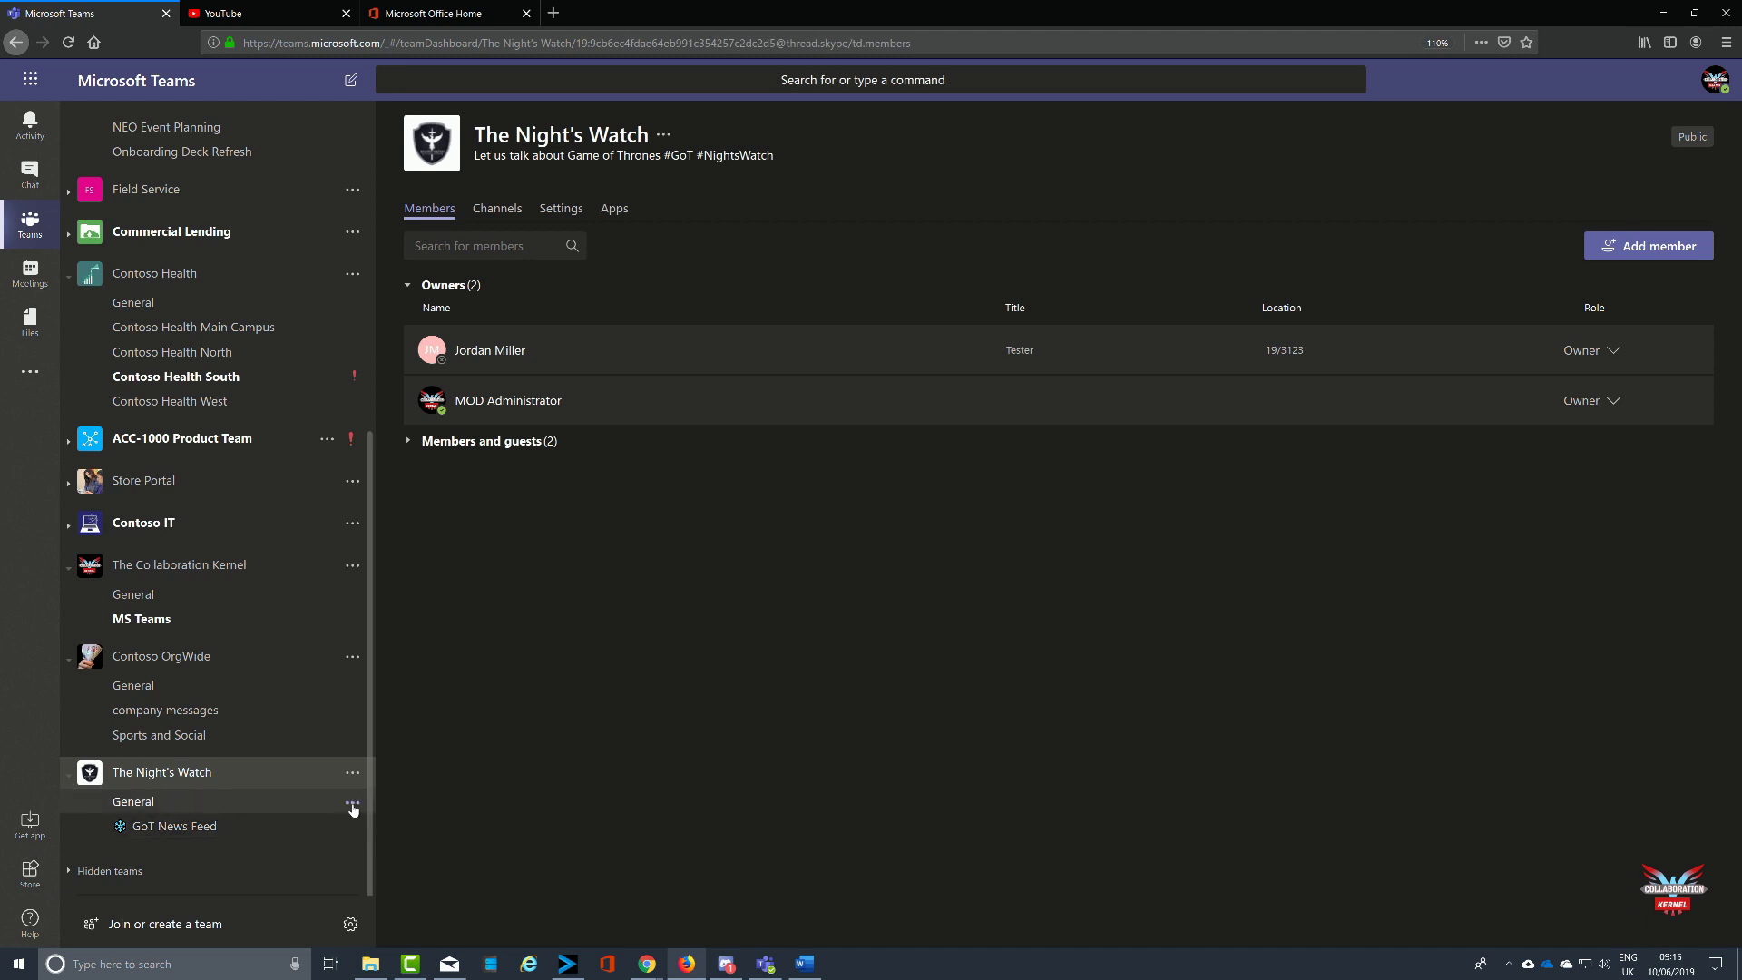
click(352, 804)
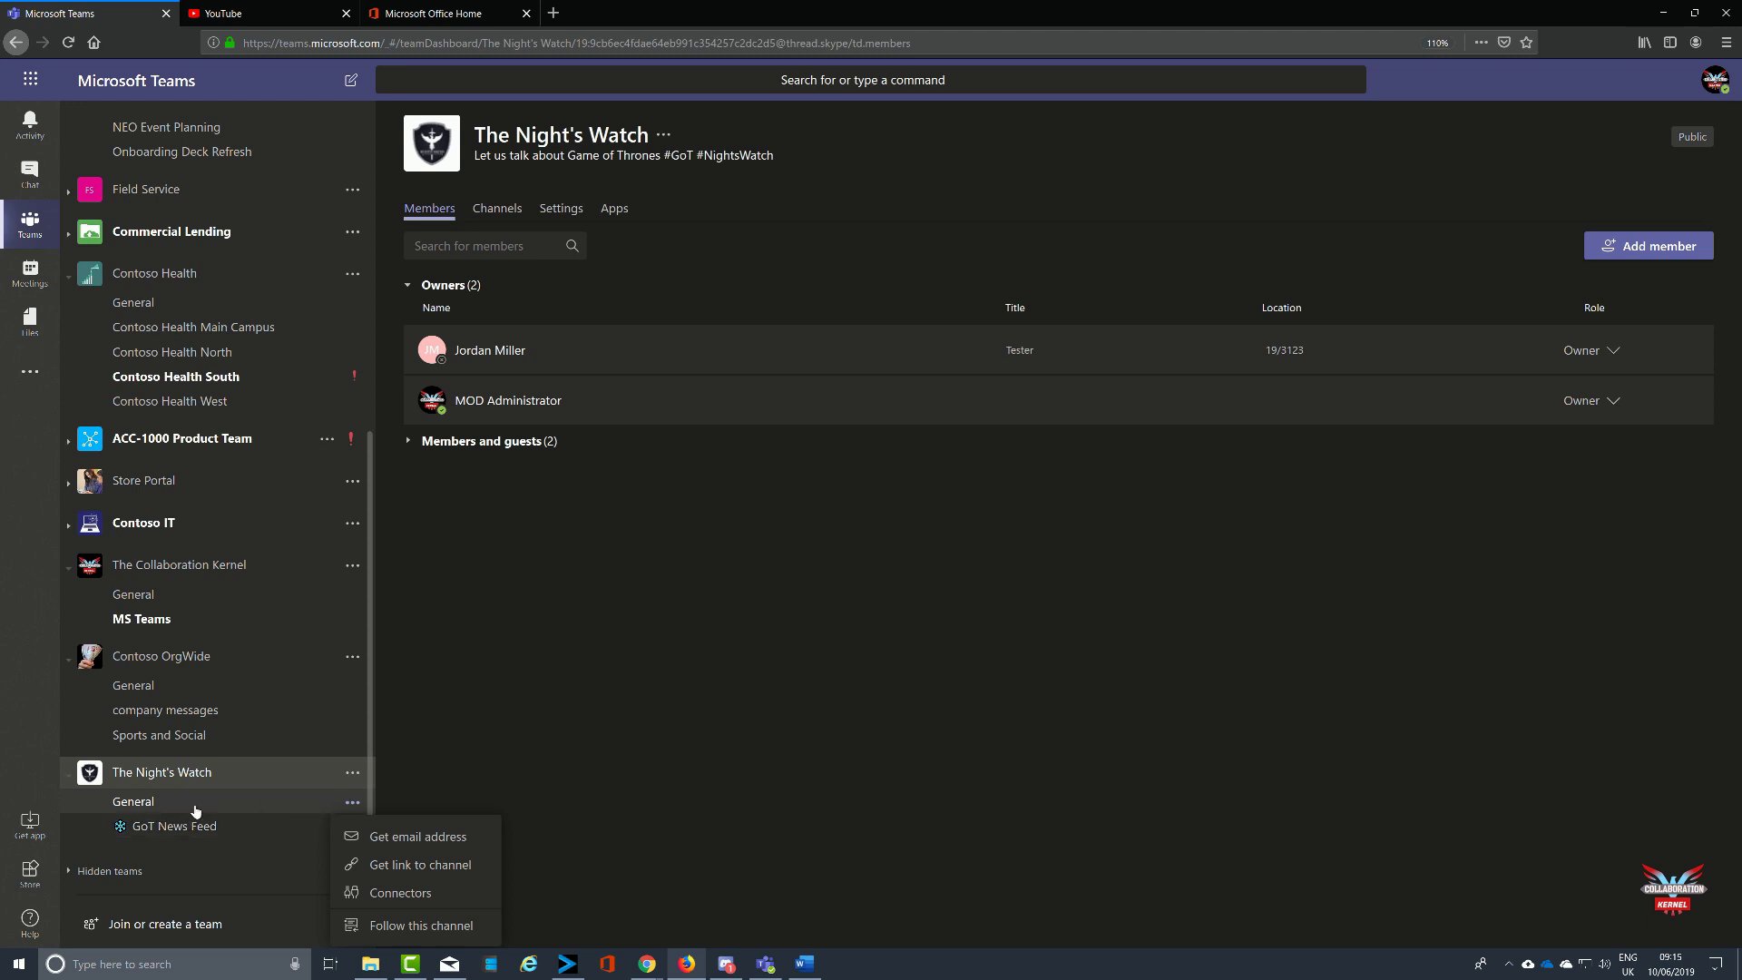
click(258, 825)
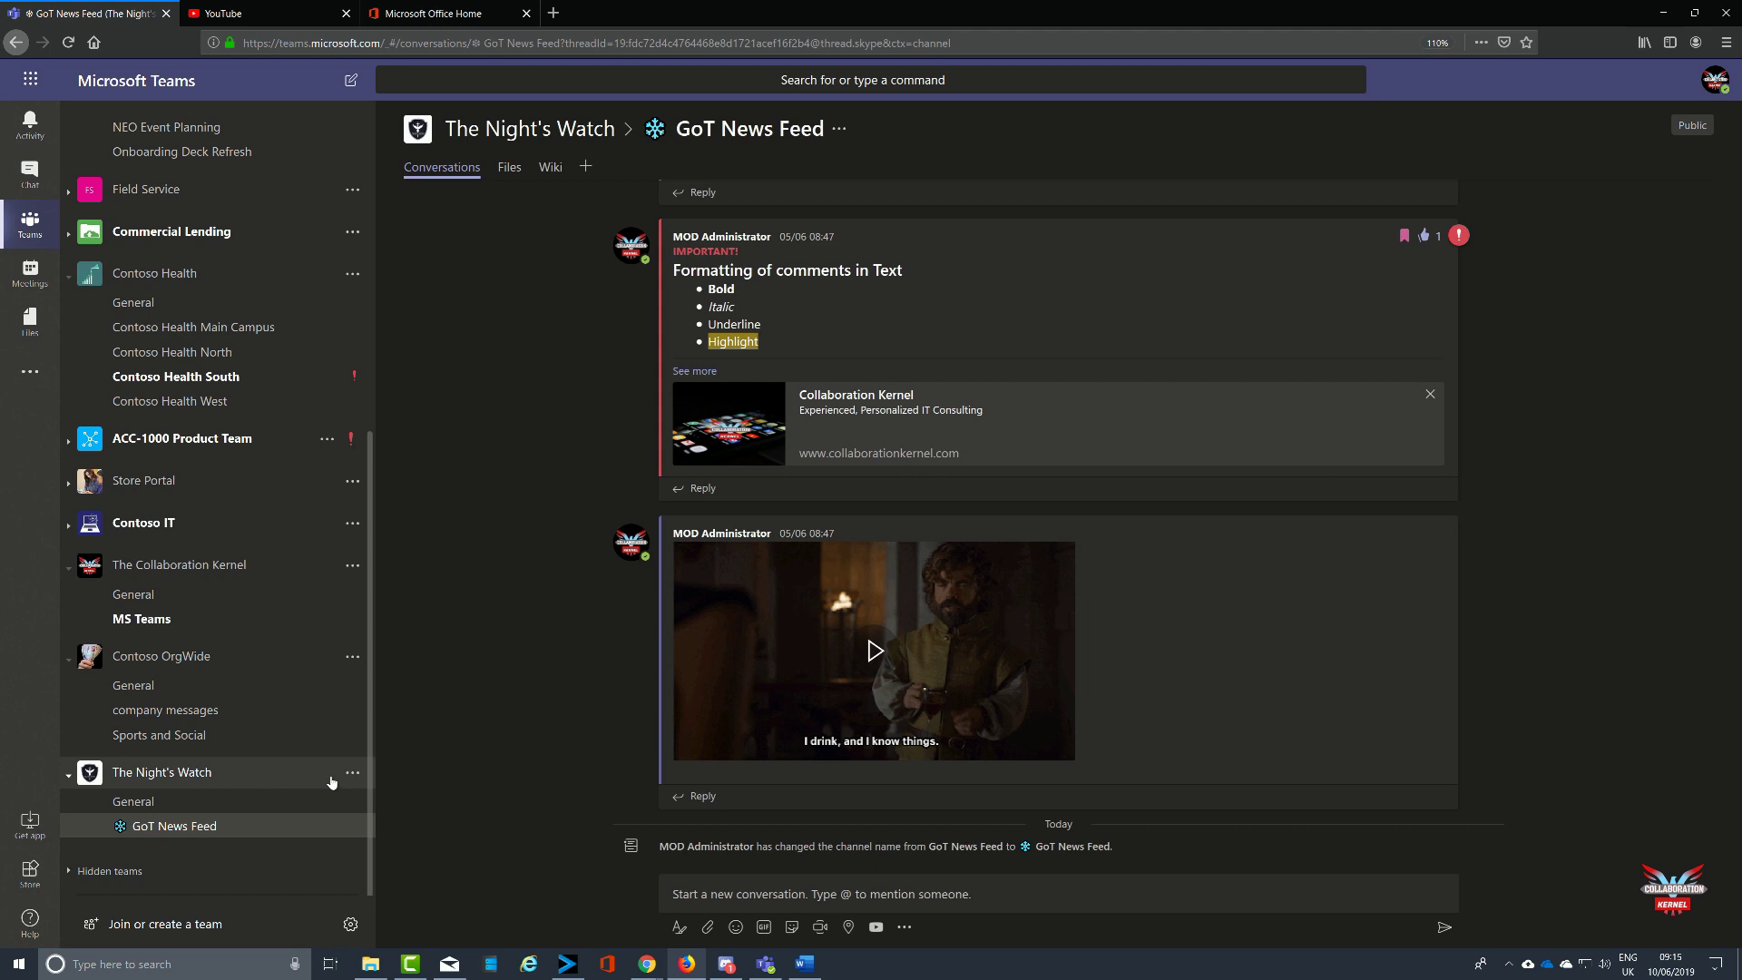
click(350, 774)
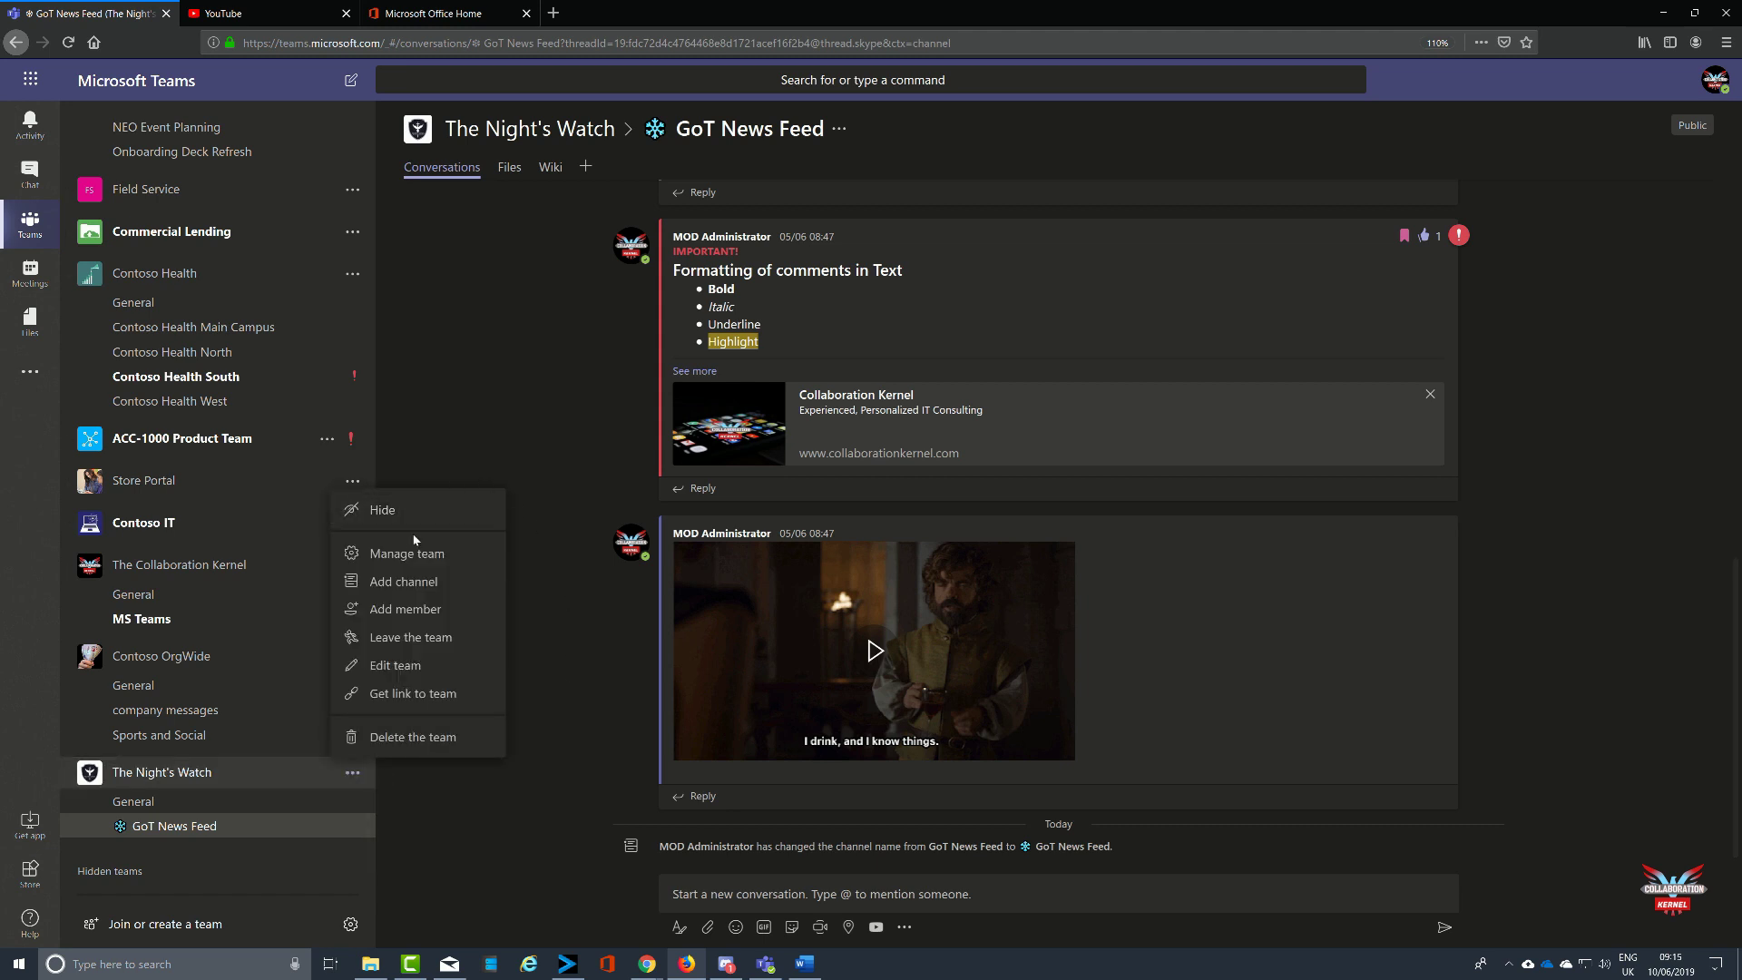
click(406, 581)
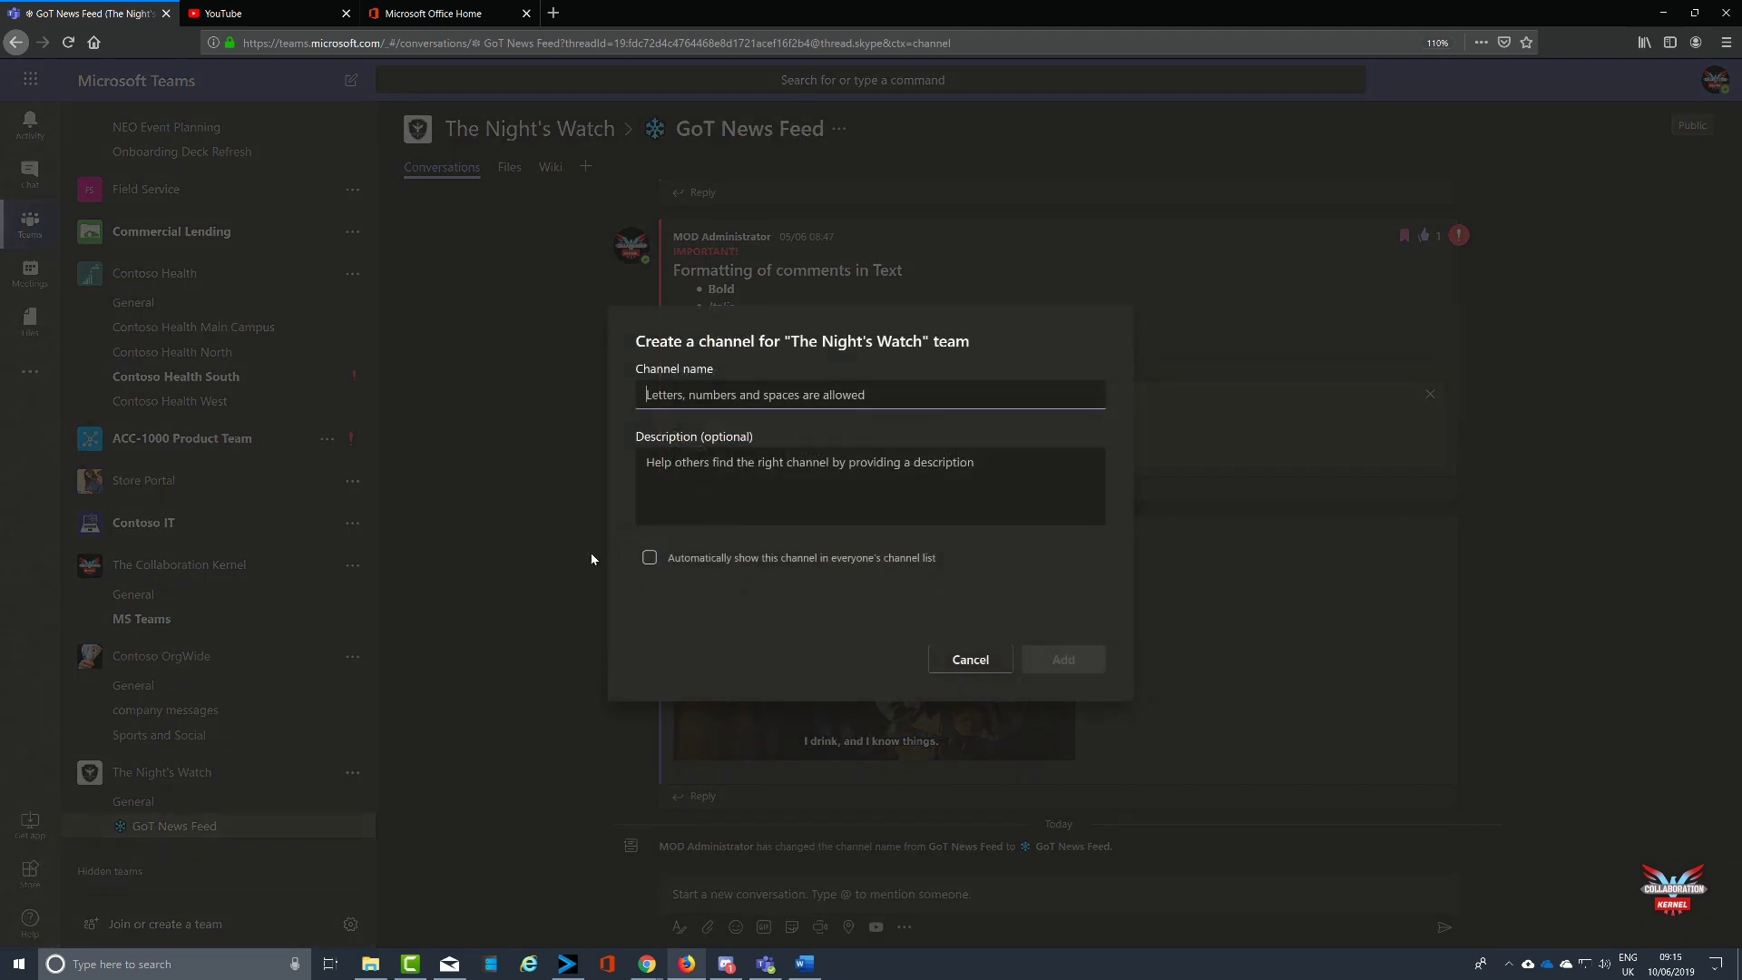
text(Game of)
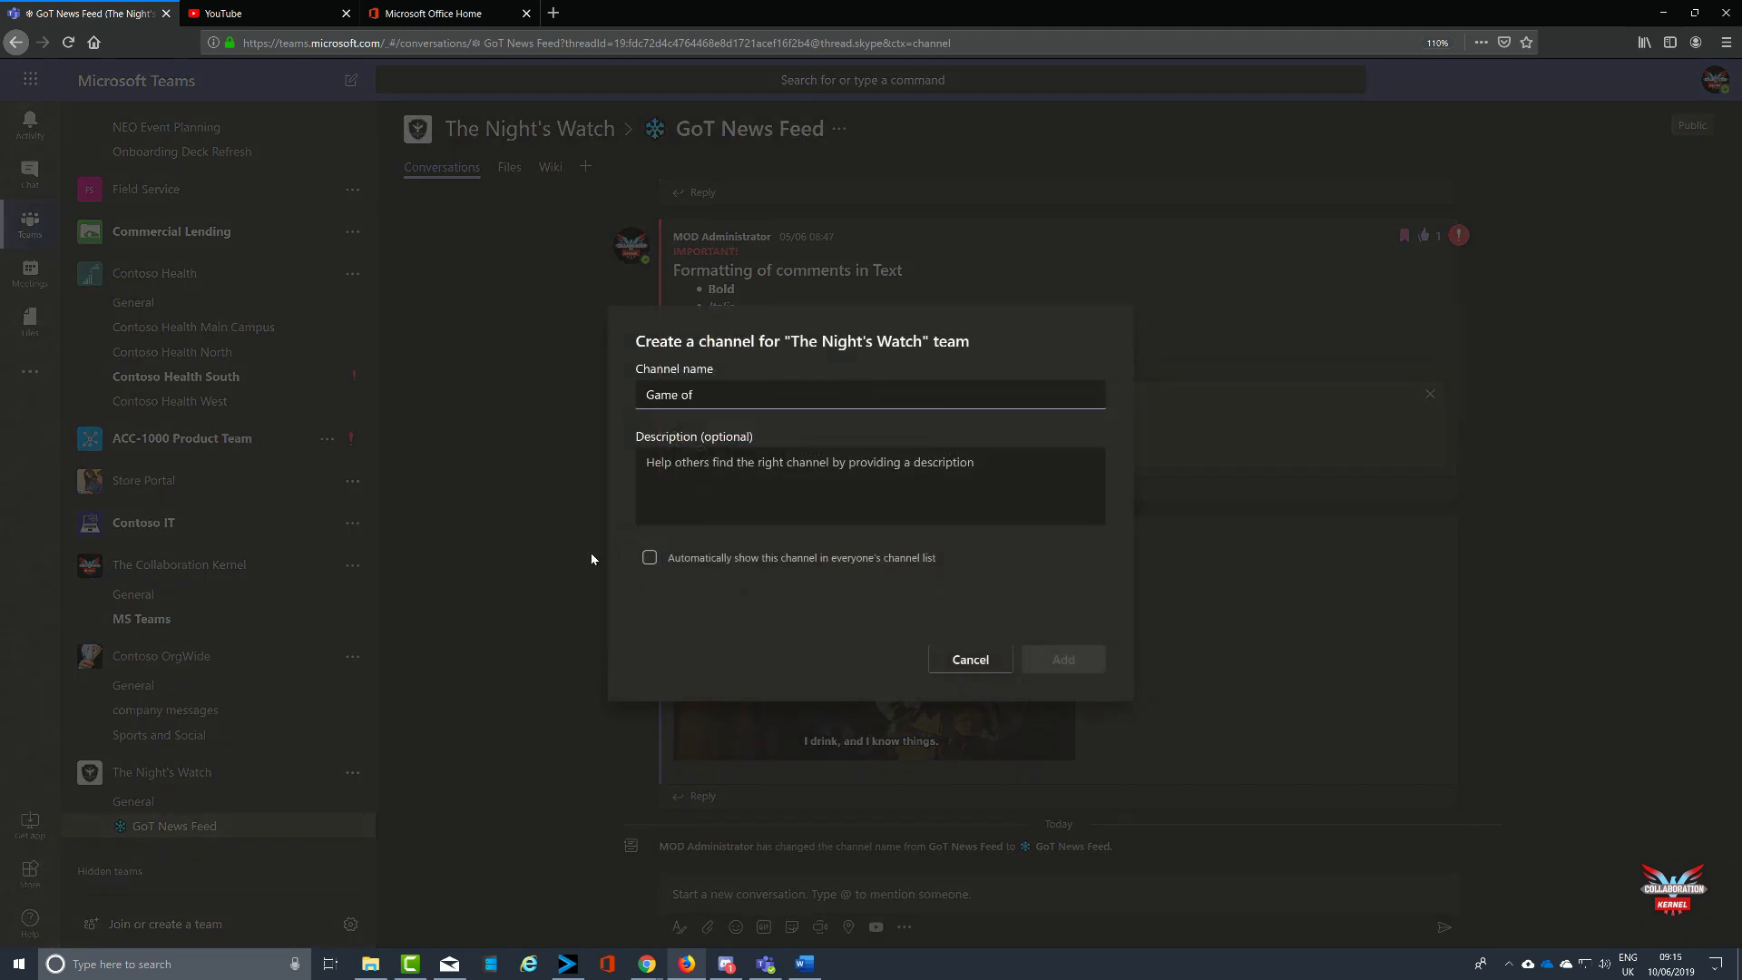
text( Thrones Locations)
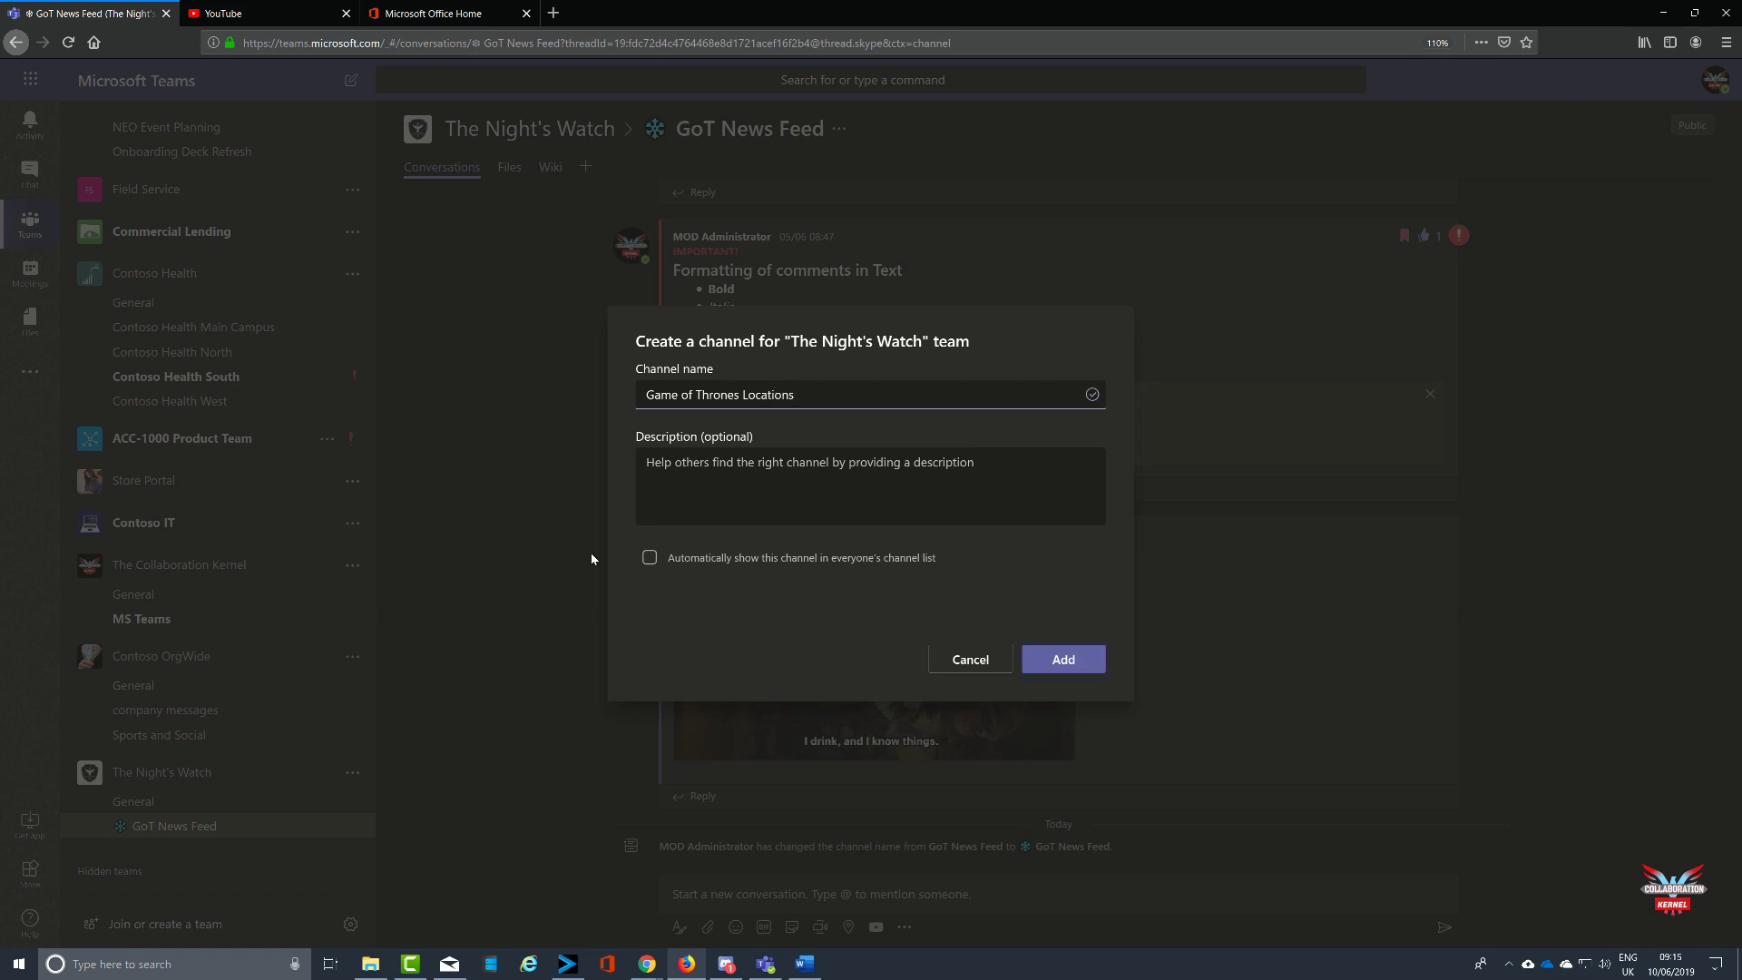
click(646, 461)
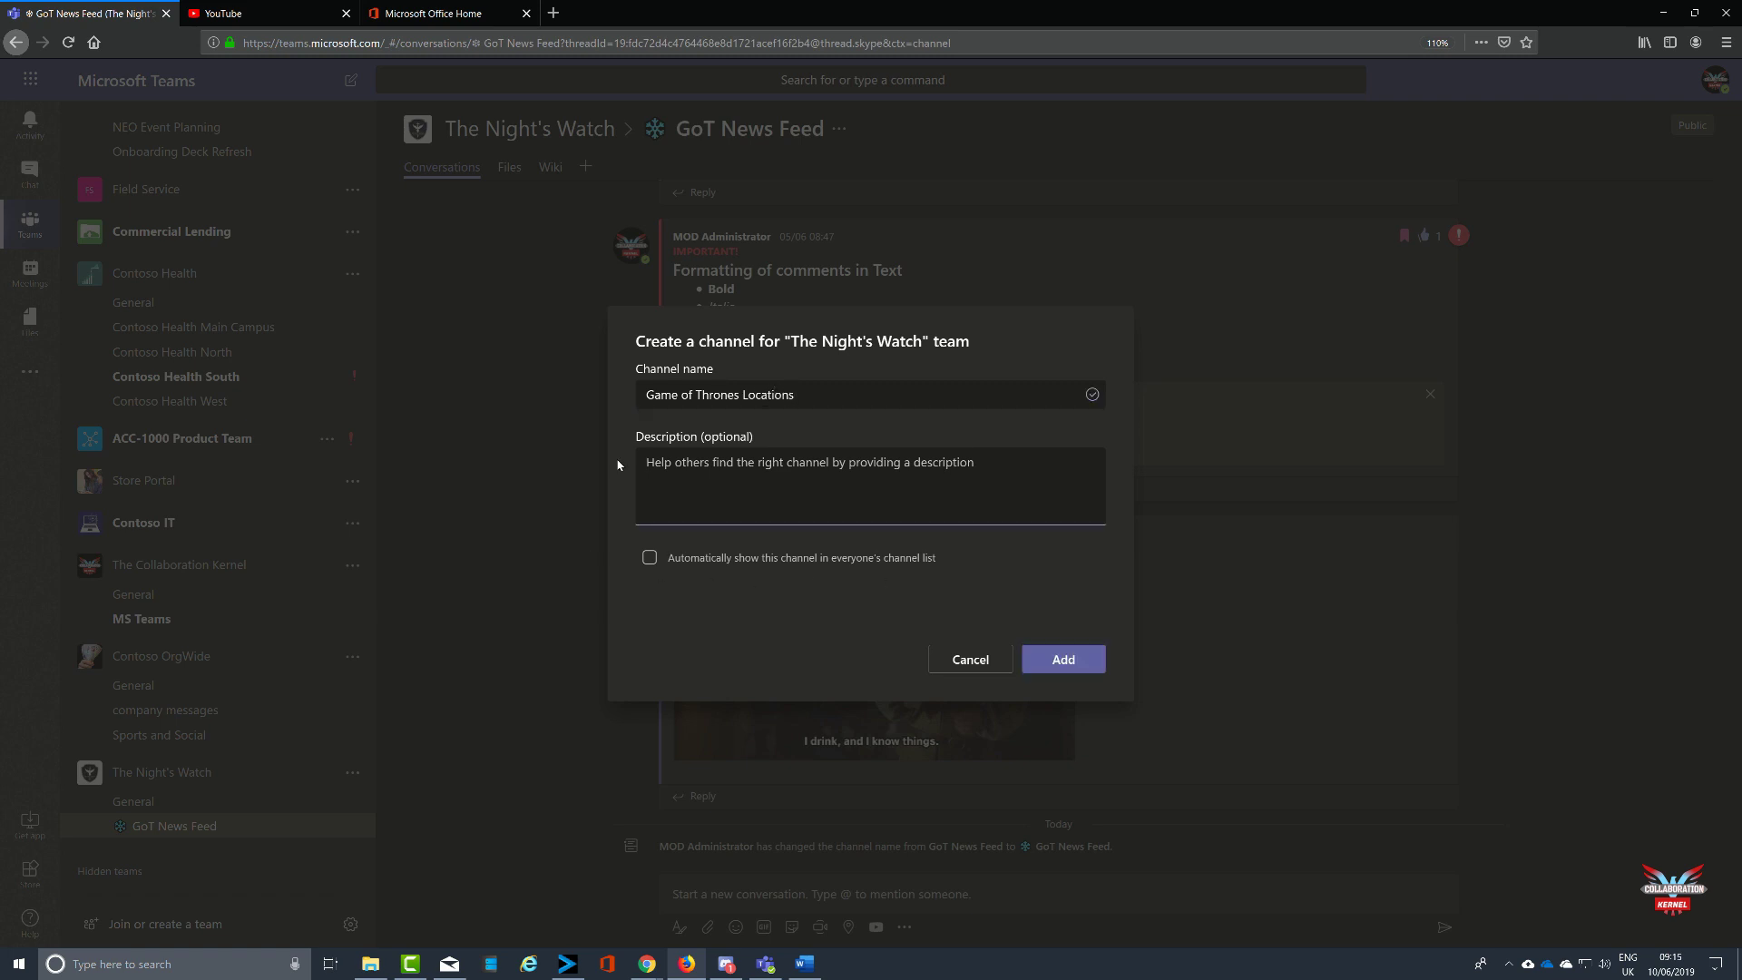
text(Detai)
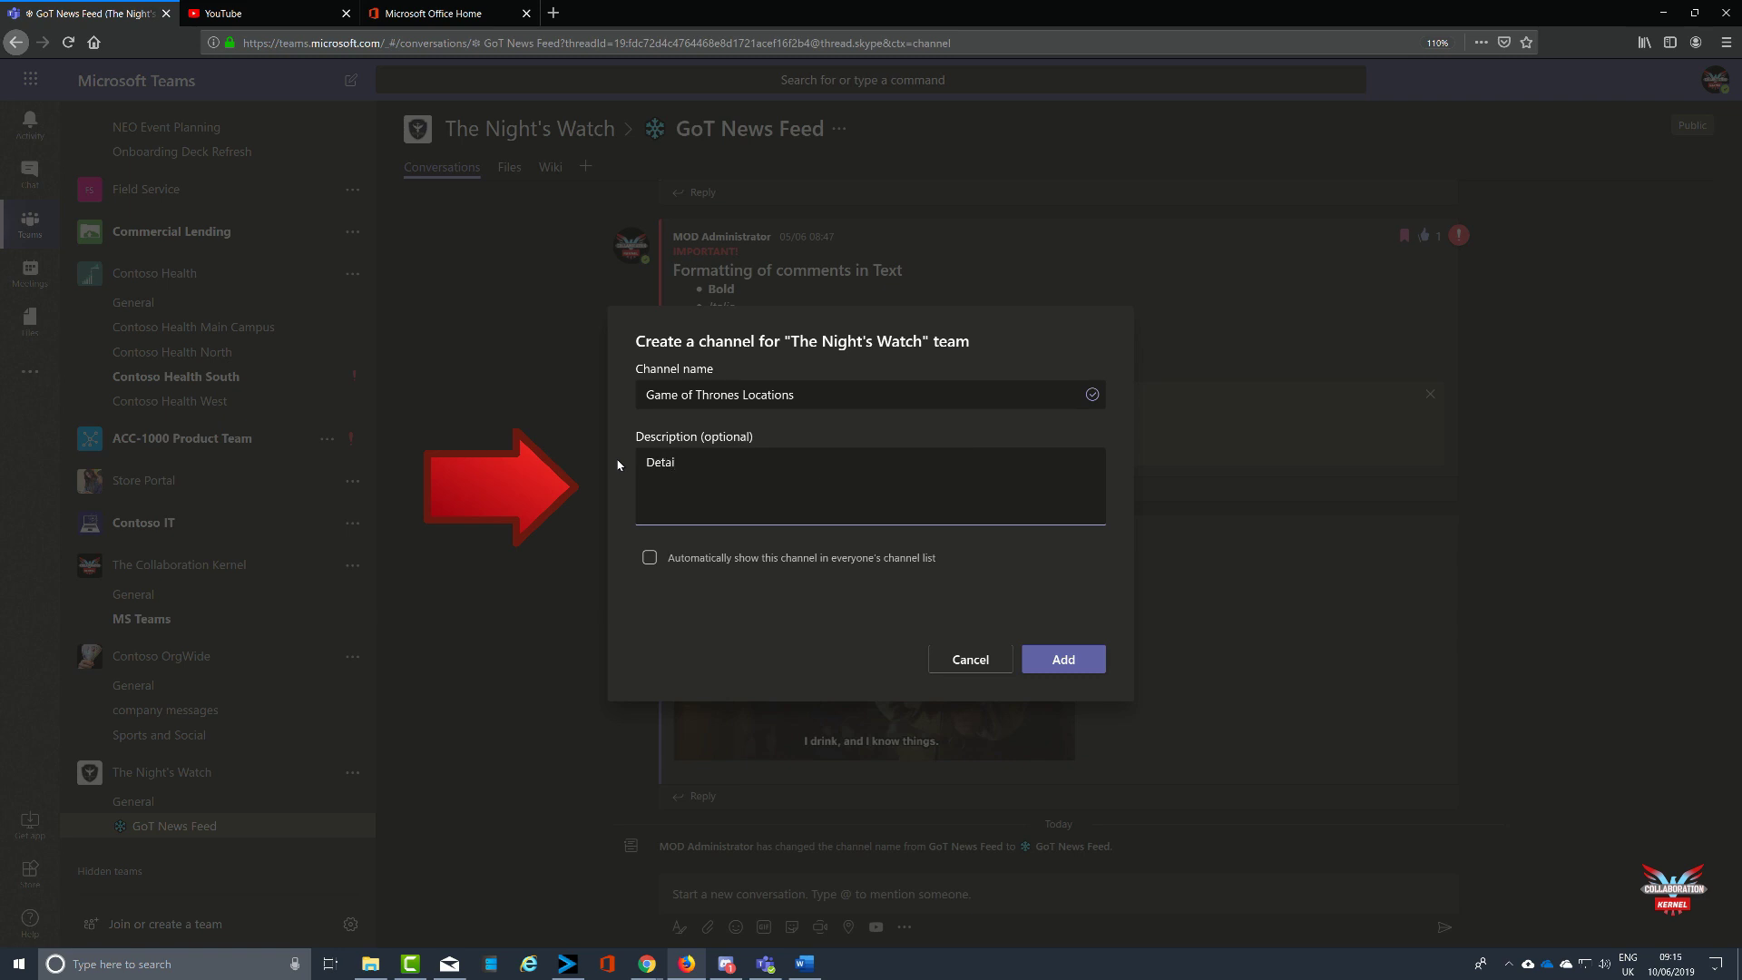
text(l holiday destinations for Game of thrones sites)
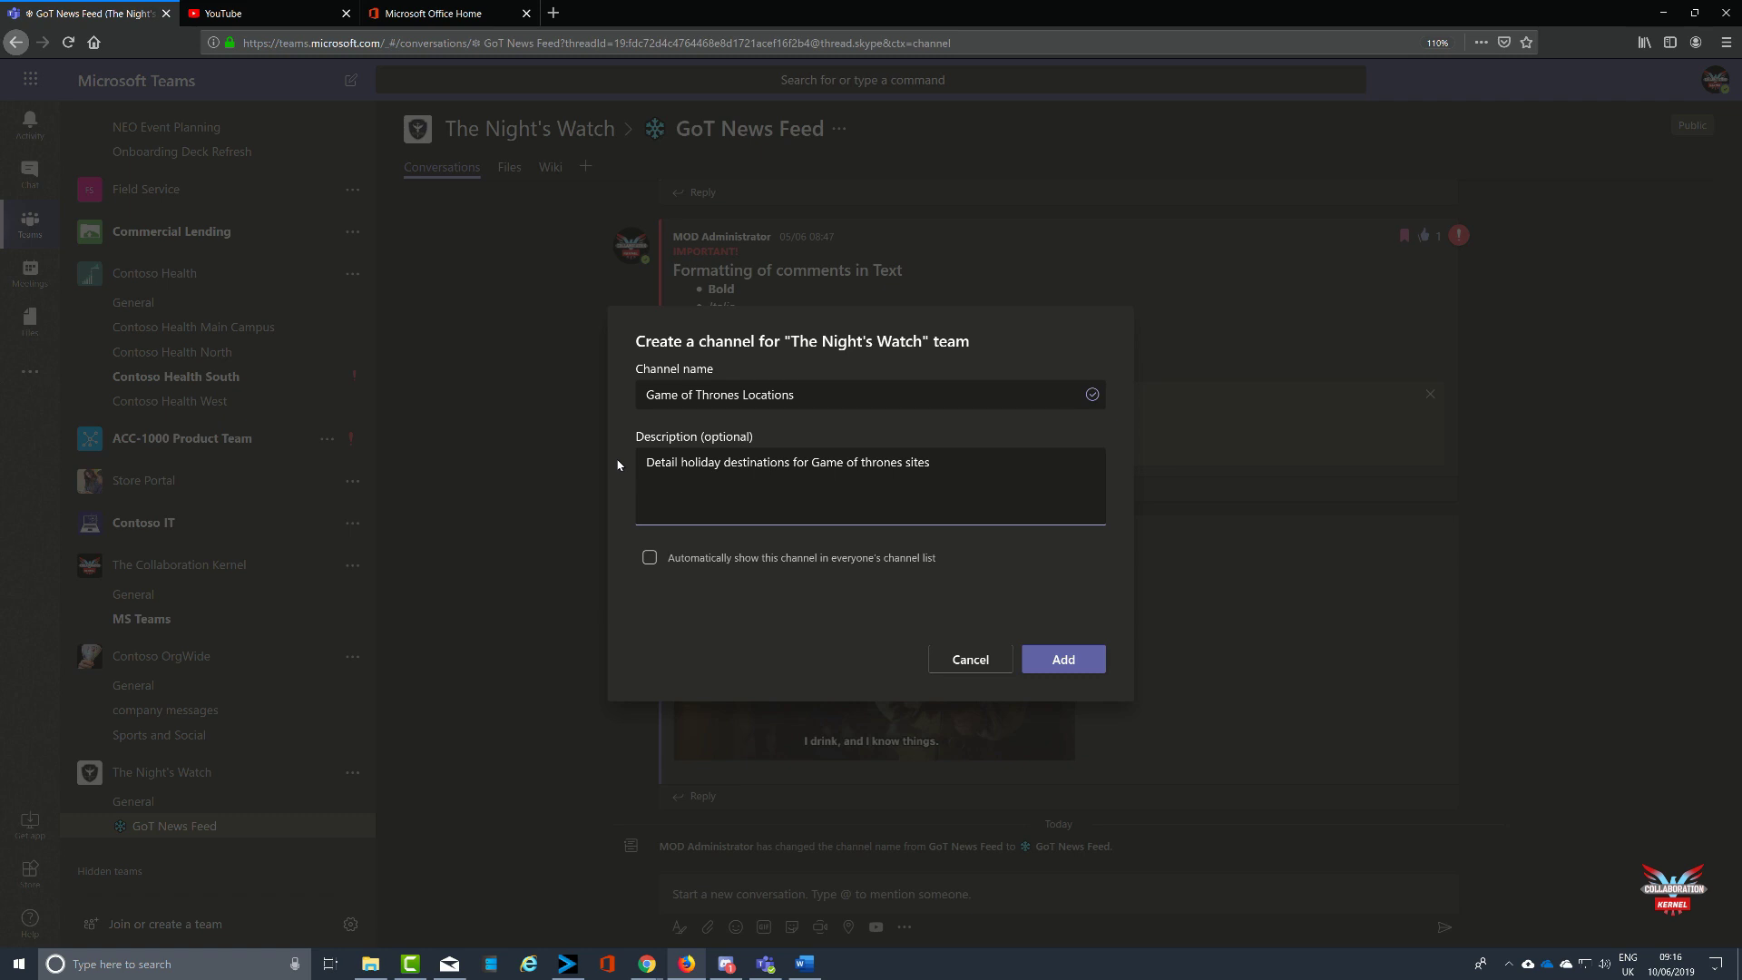
click(1084, 669)
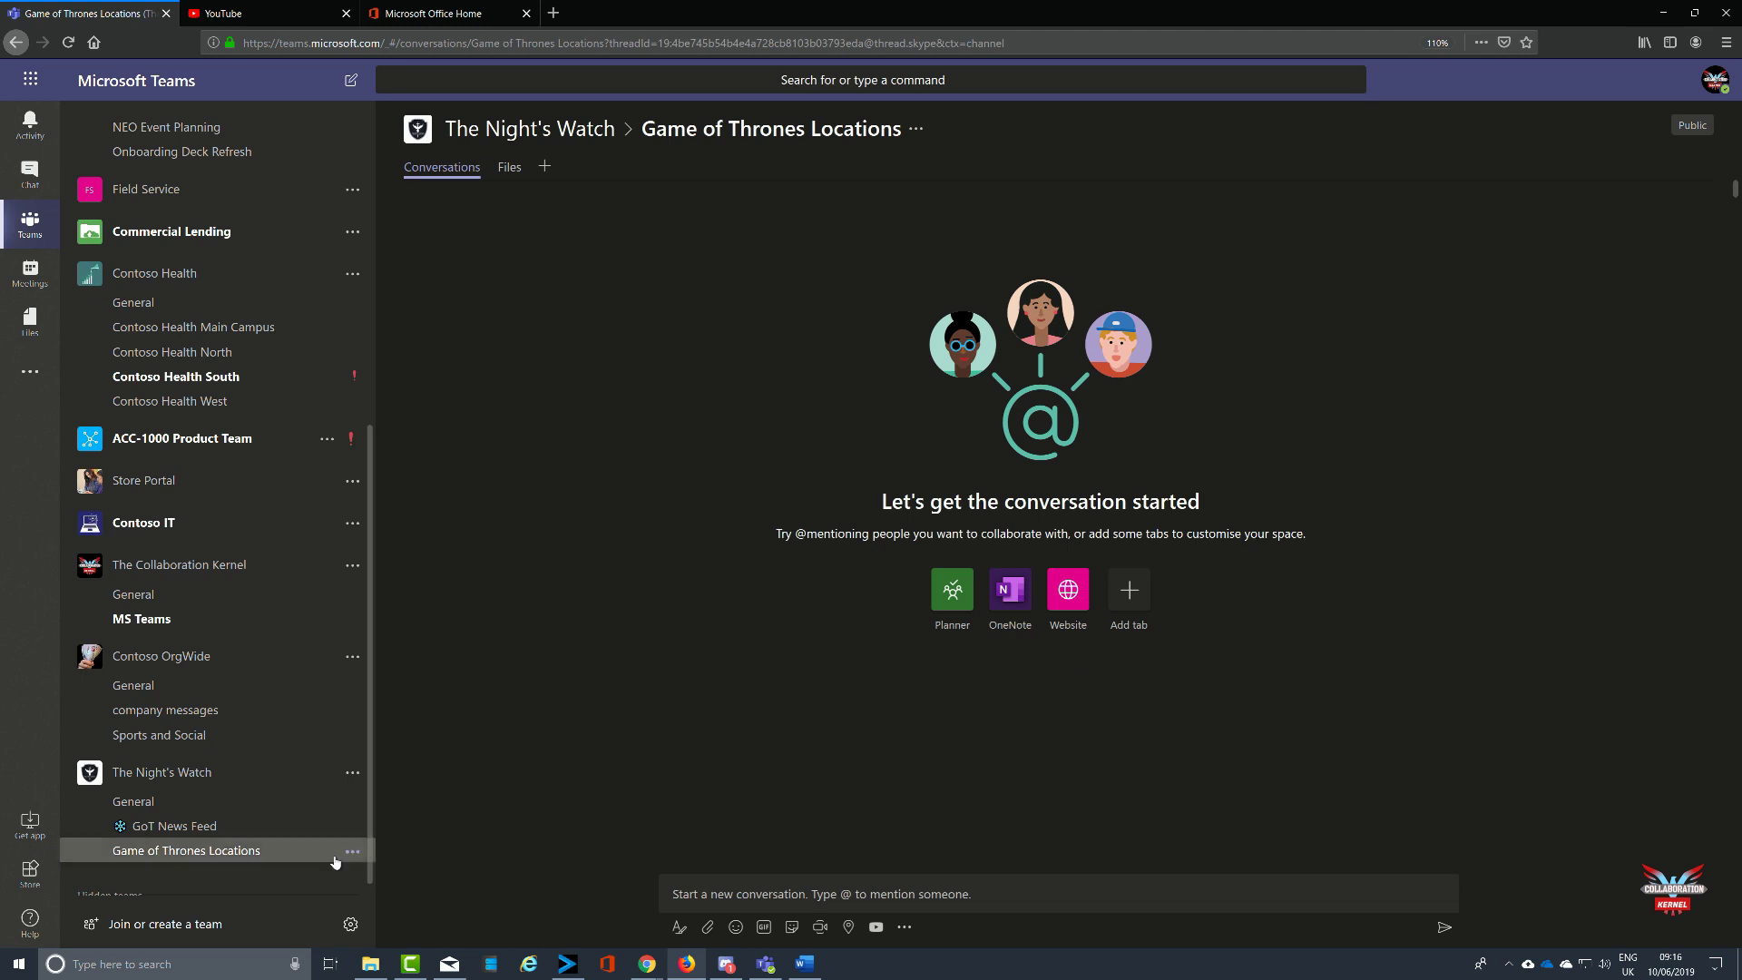
Edit the Game of Thrones Locations channel to prefix its name with the world map emoji, and save.
click(352, 852)
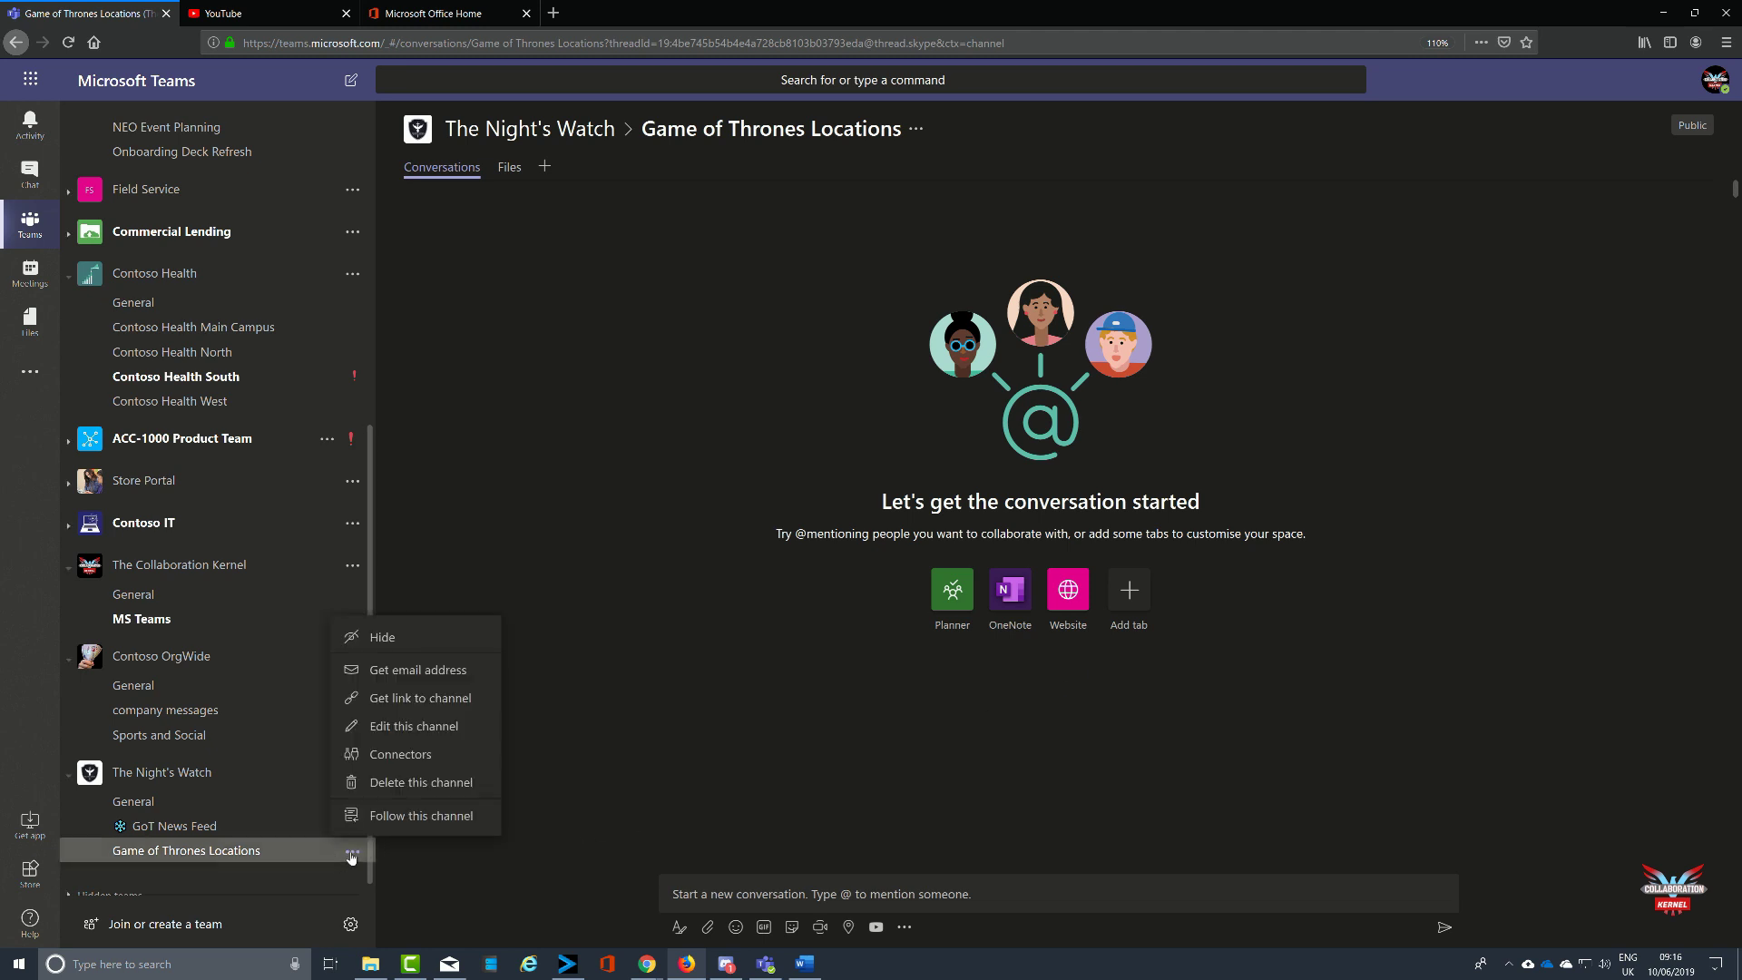
click(389, 726)
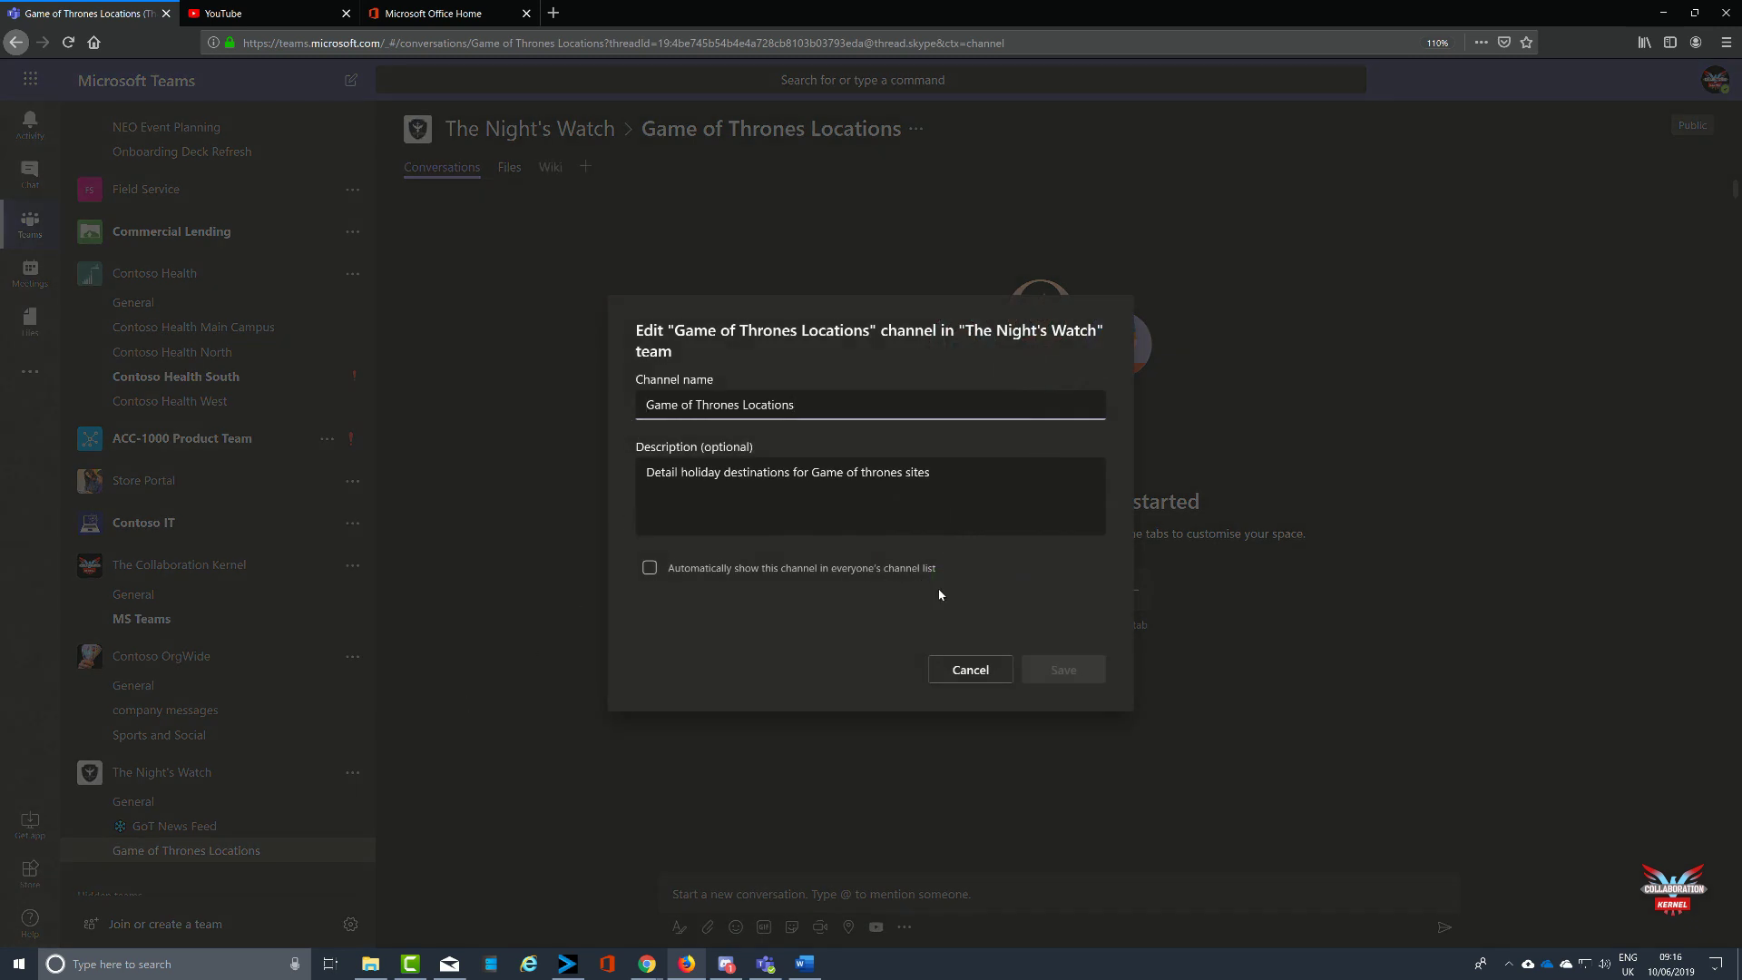
key(super+period)
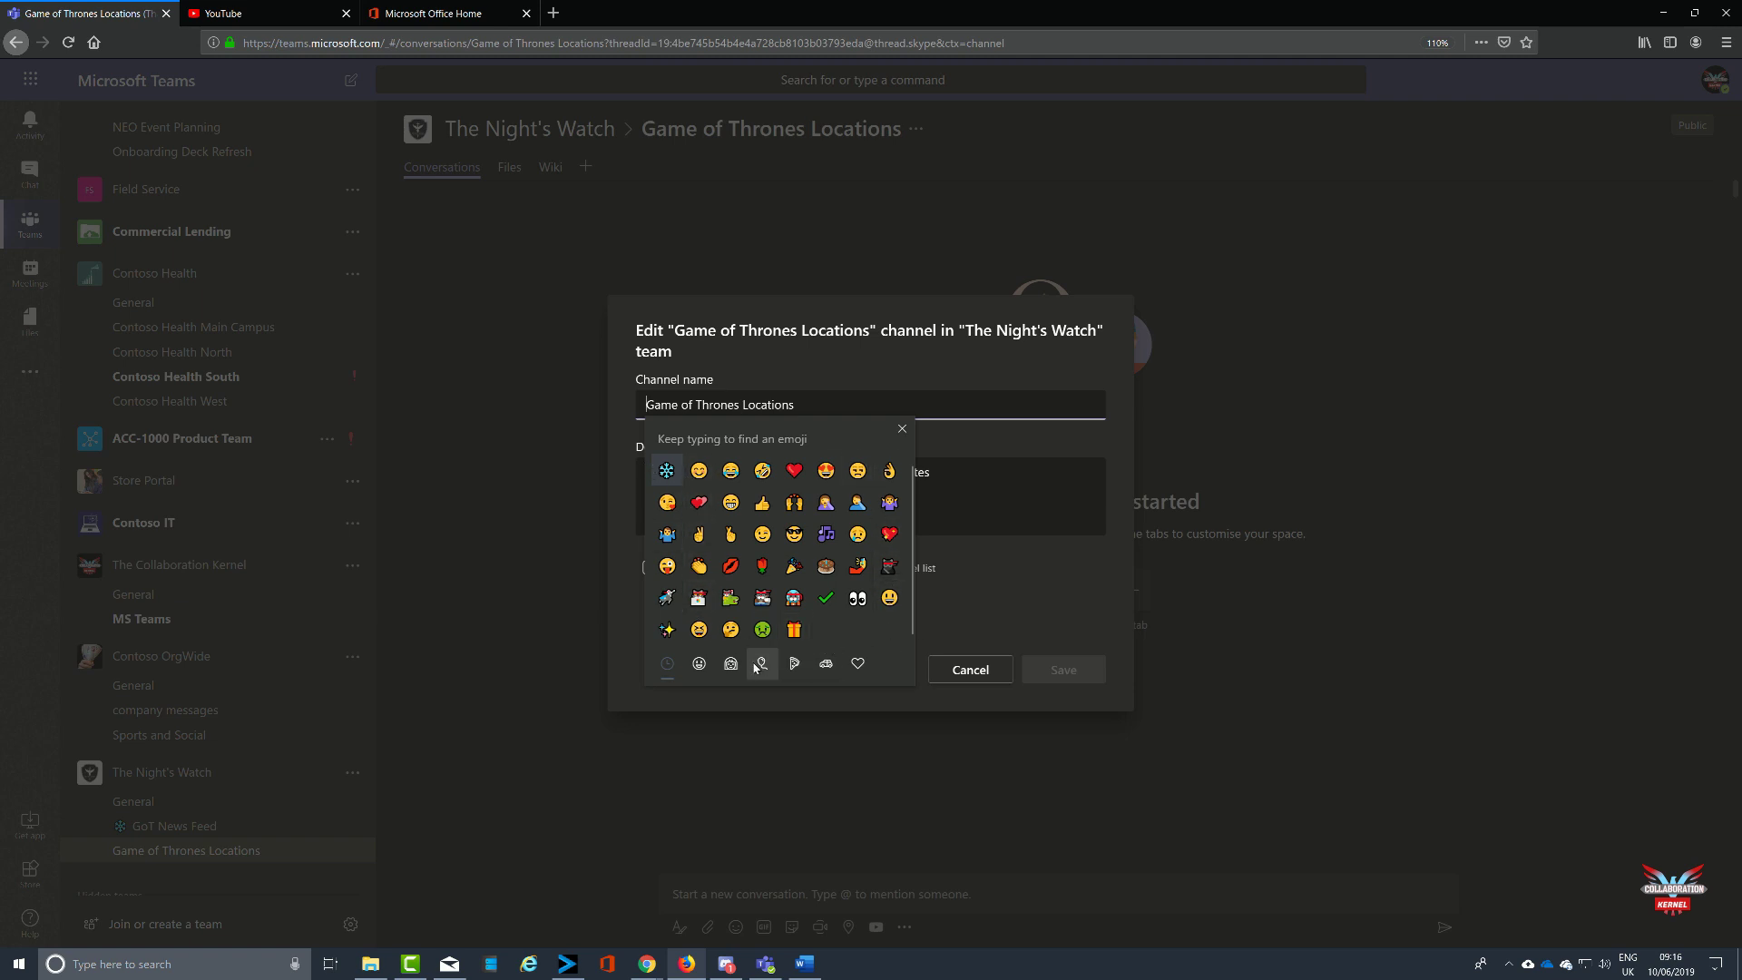
click(825, 667)
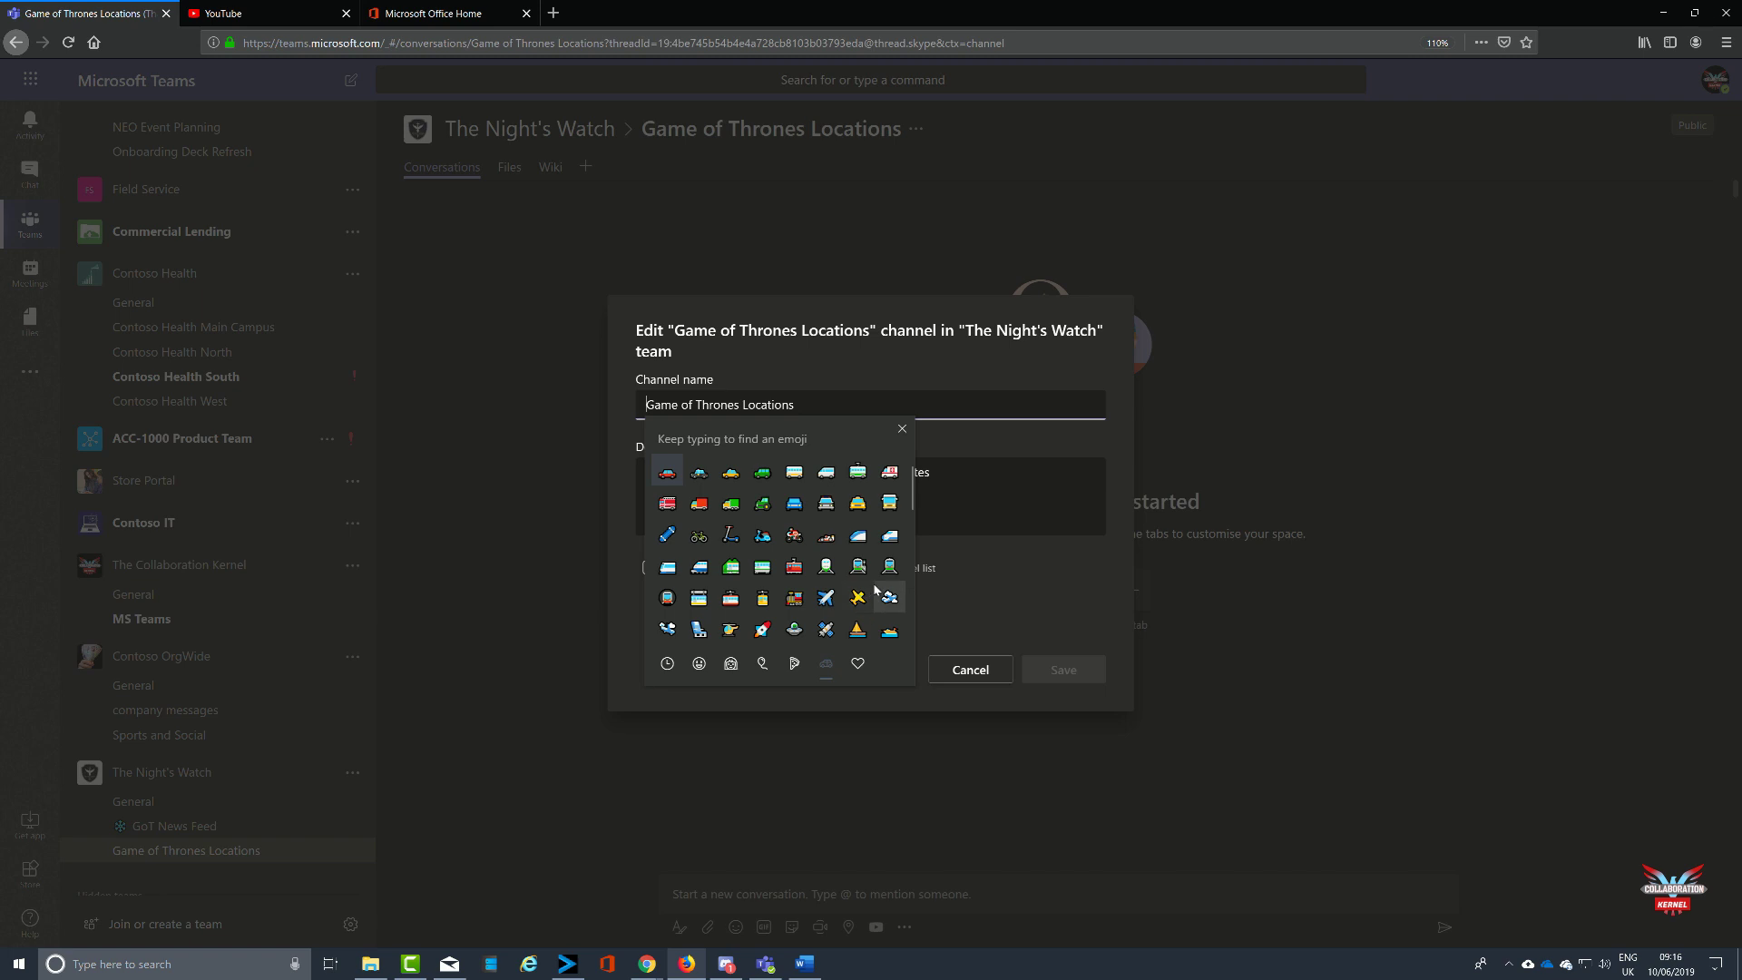
scroll(876, 591, down, 2)
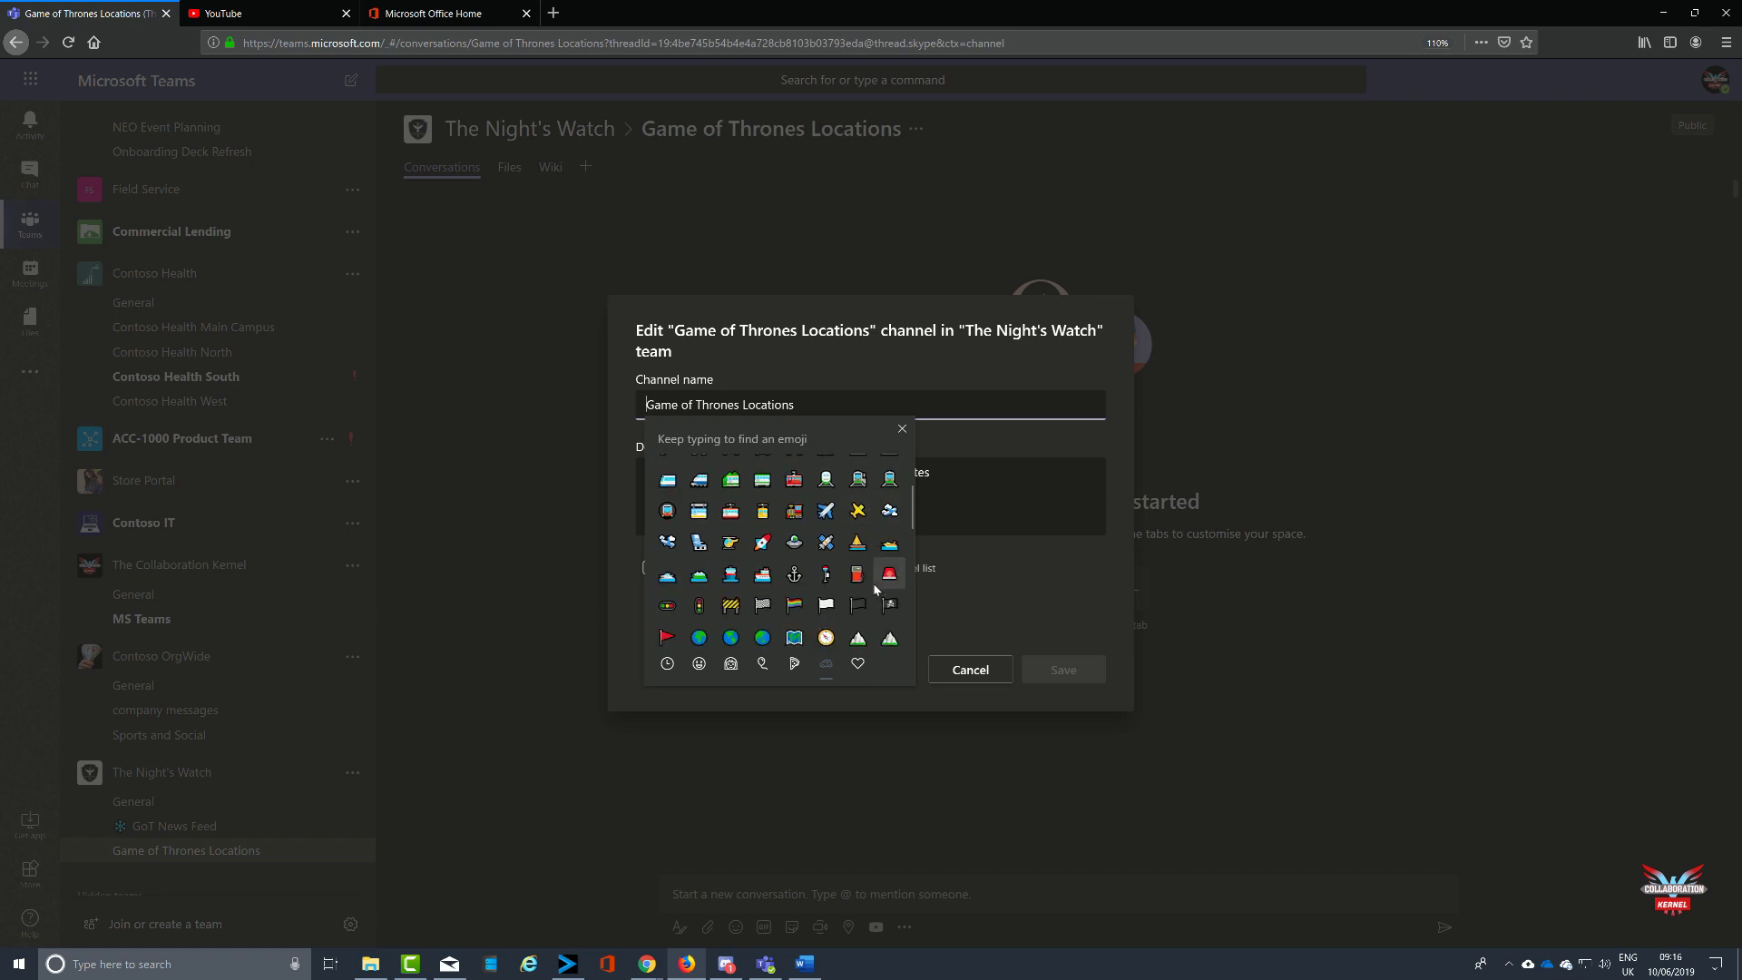
scroll(839, 536, down, 3)
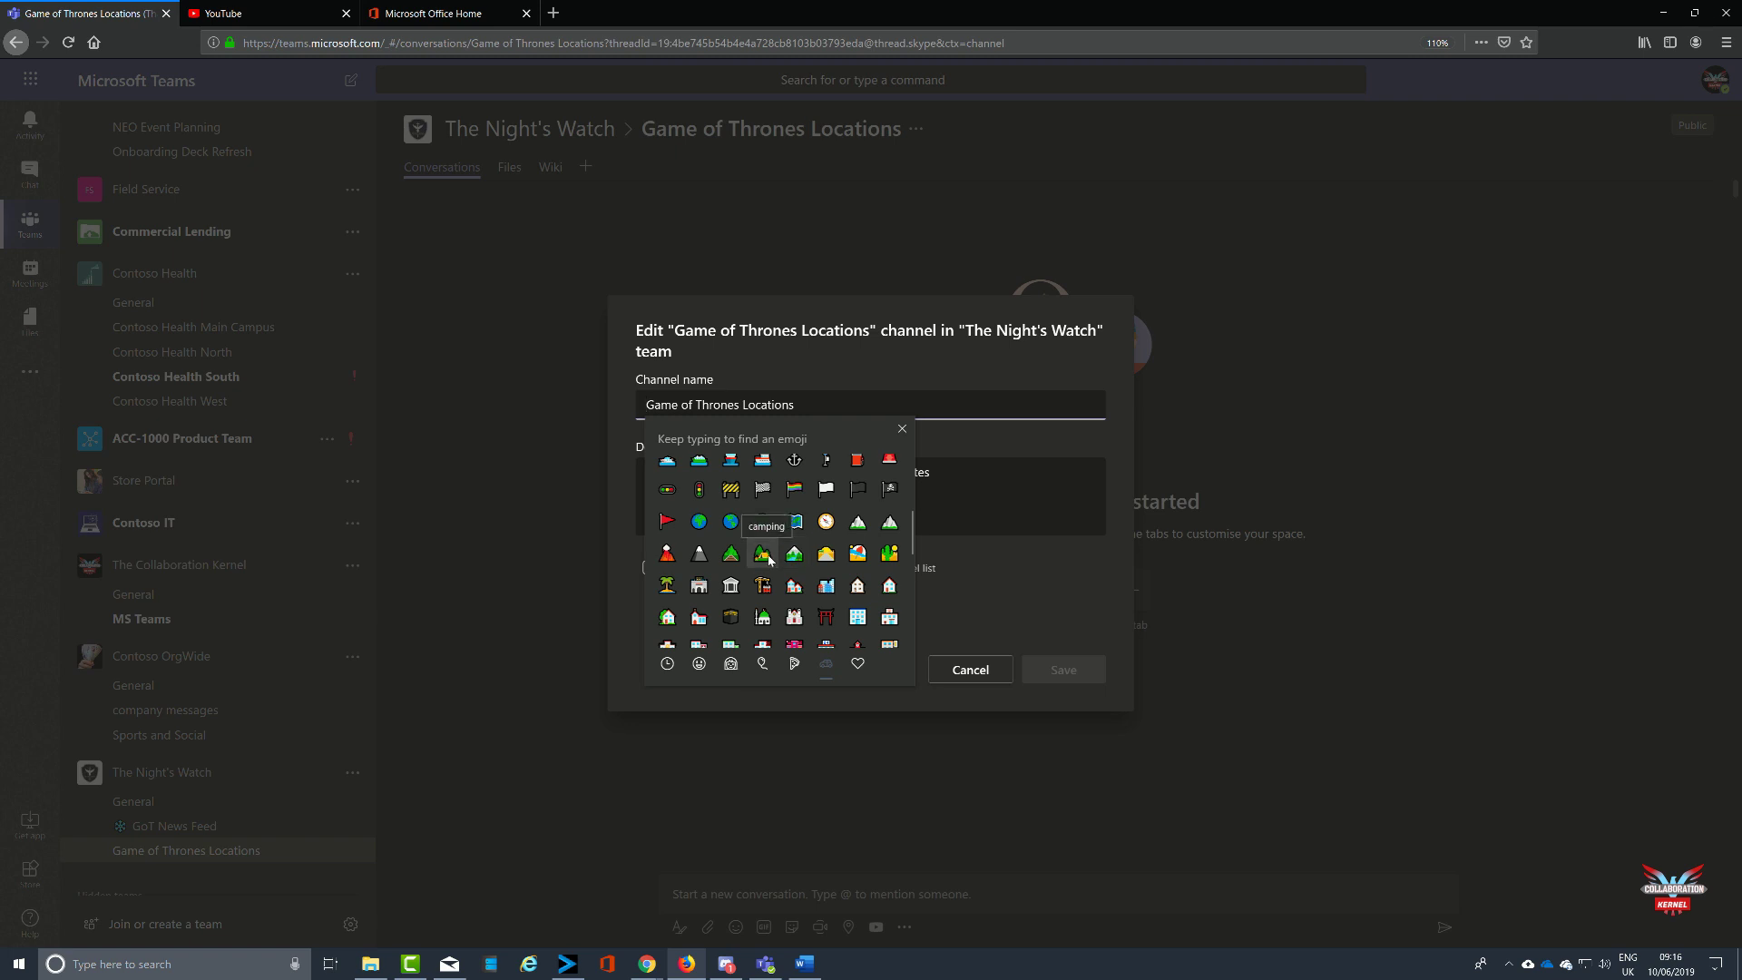
scroll(769, 559, down, 8)
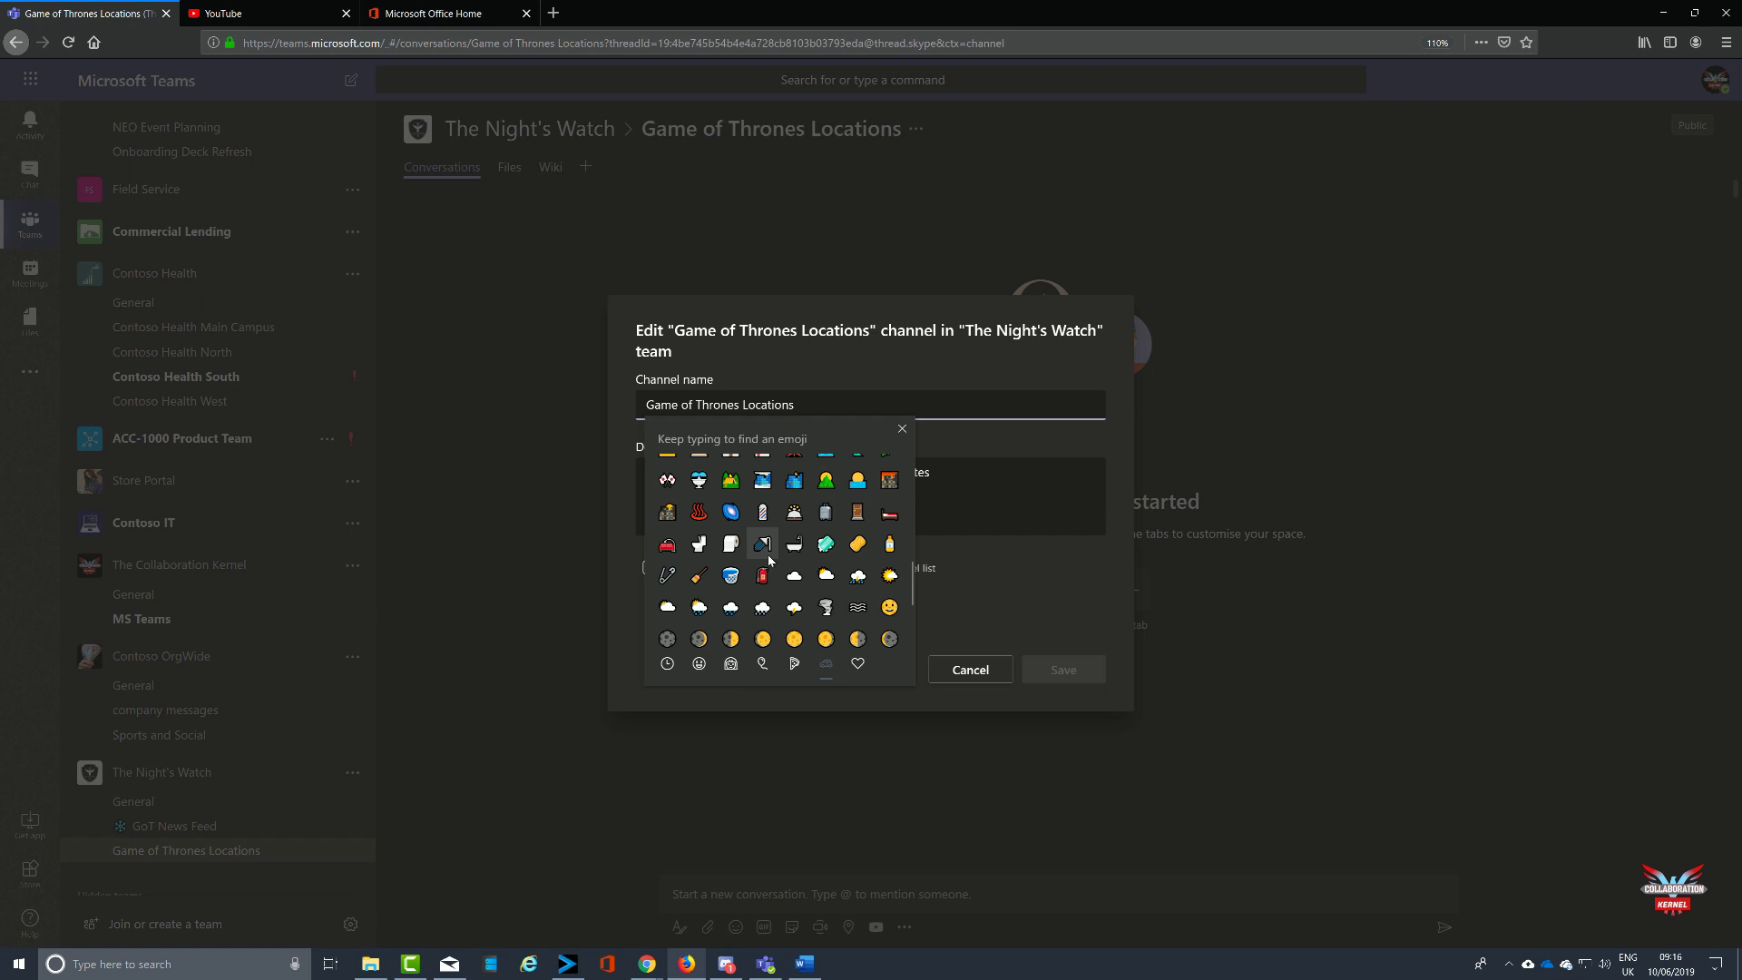
scroll(770, 559, down, 3)
scroll(769, 561, up, 8)
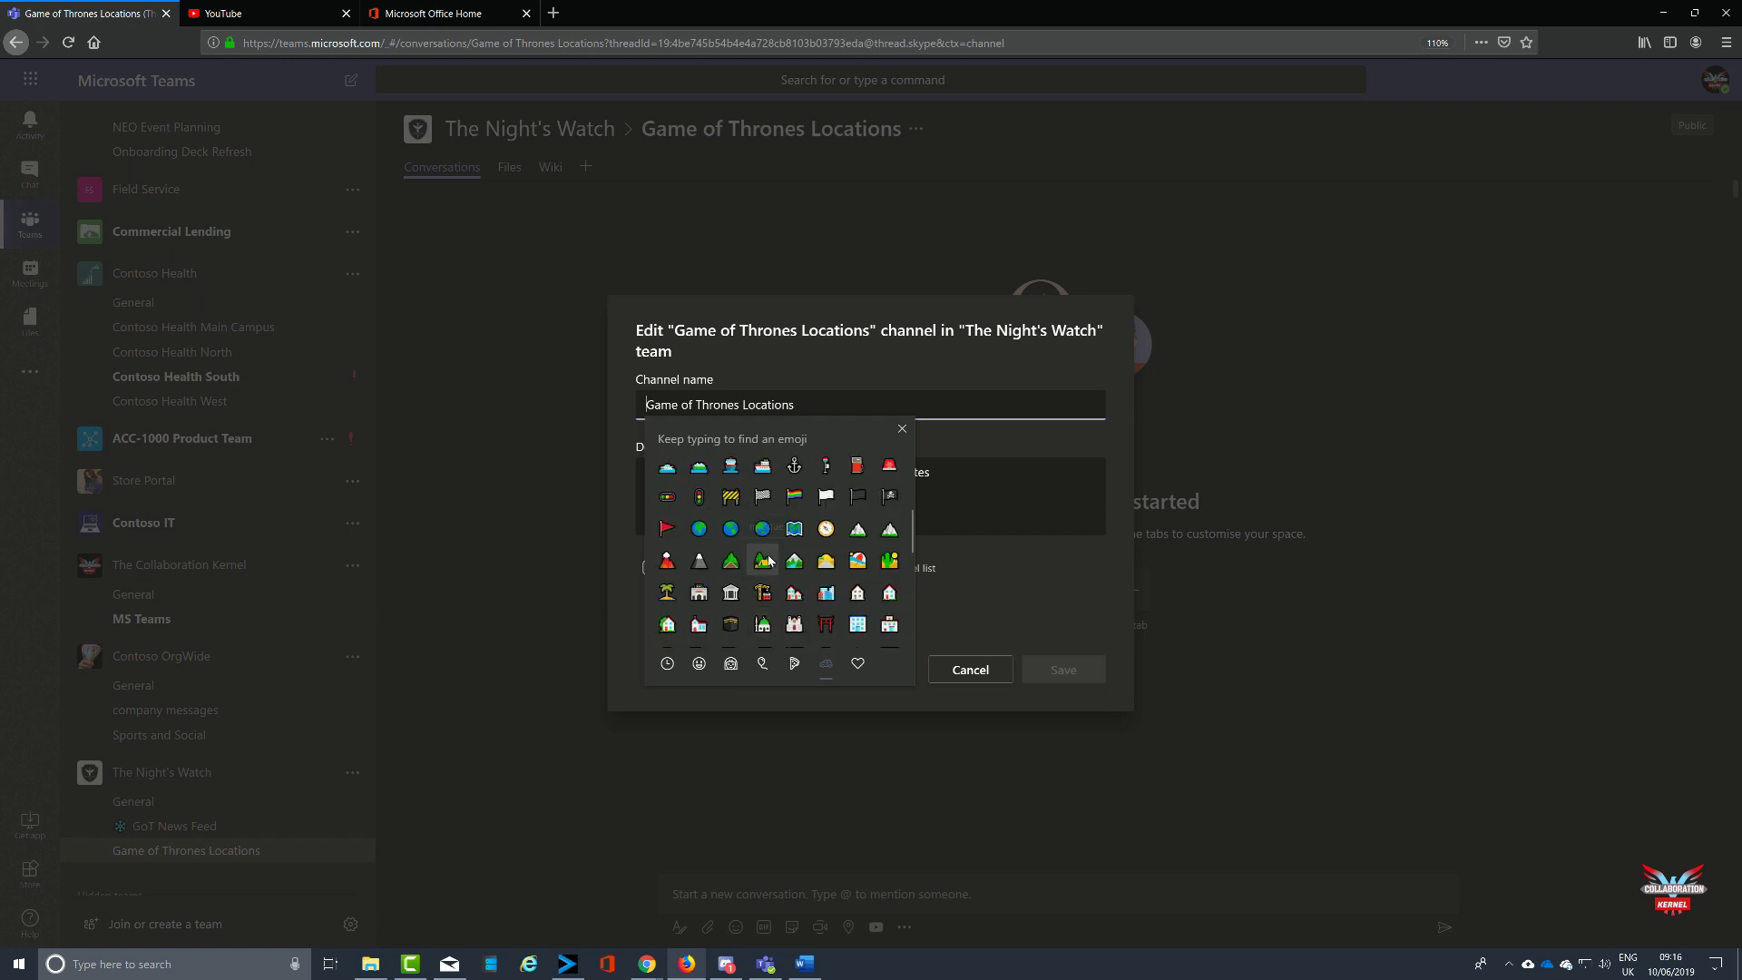
scroll(789, 540, up, 1)
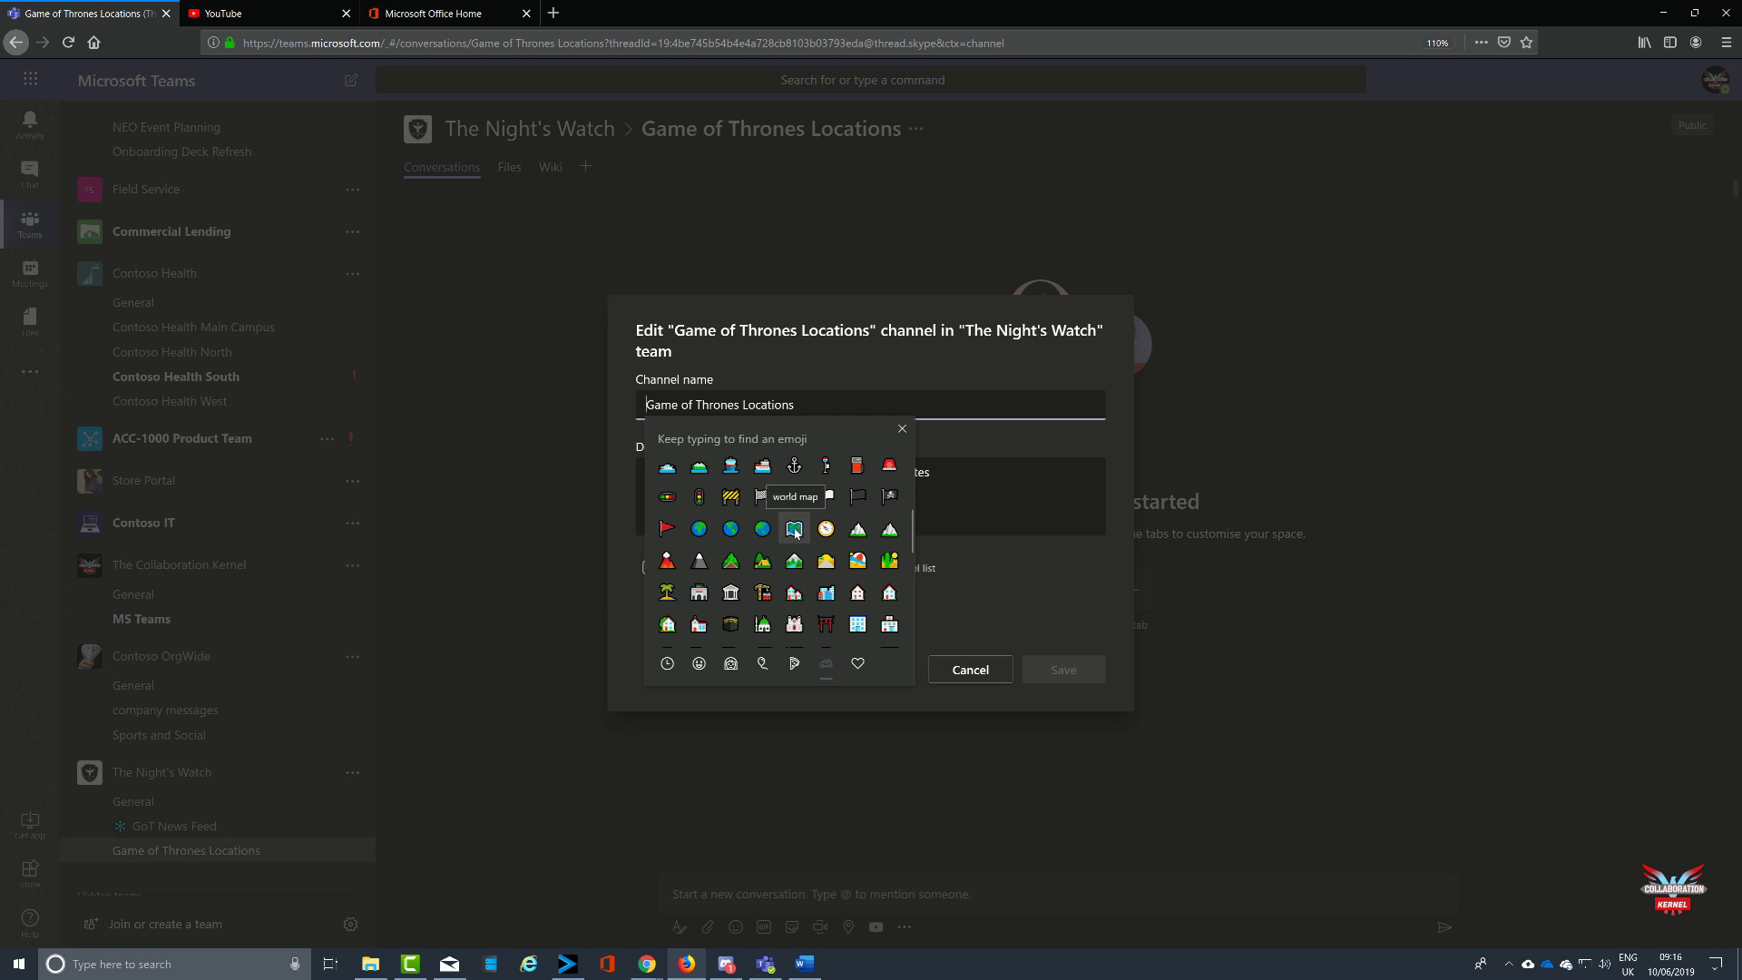
click(794, 529)
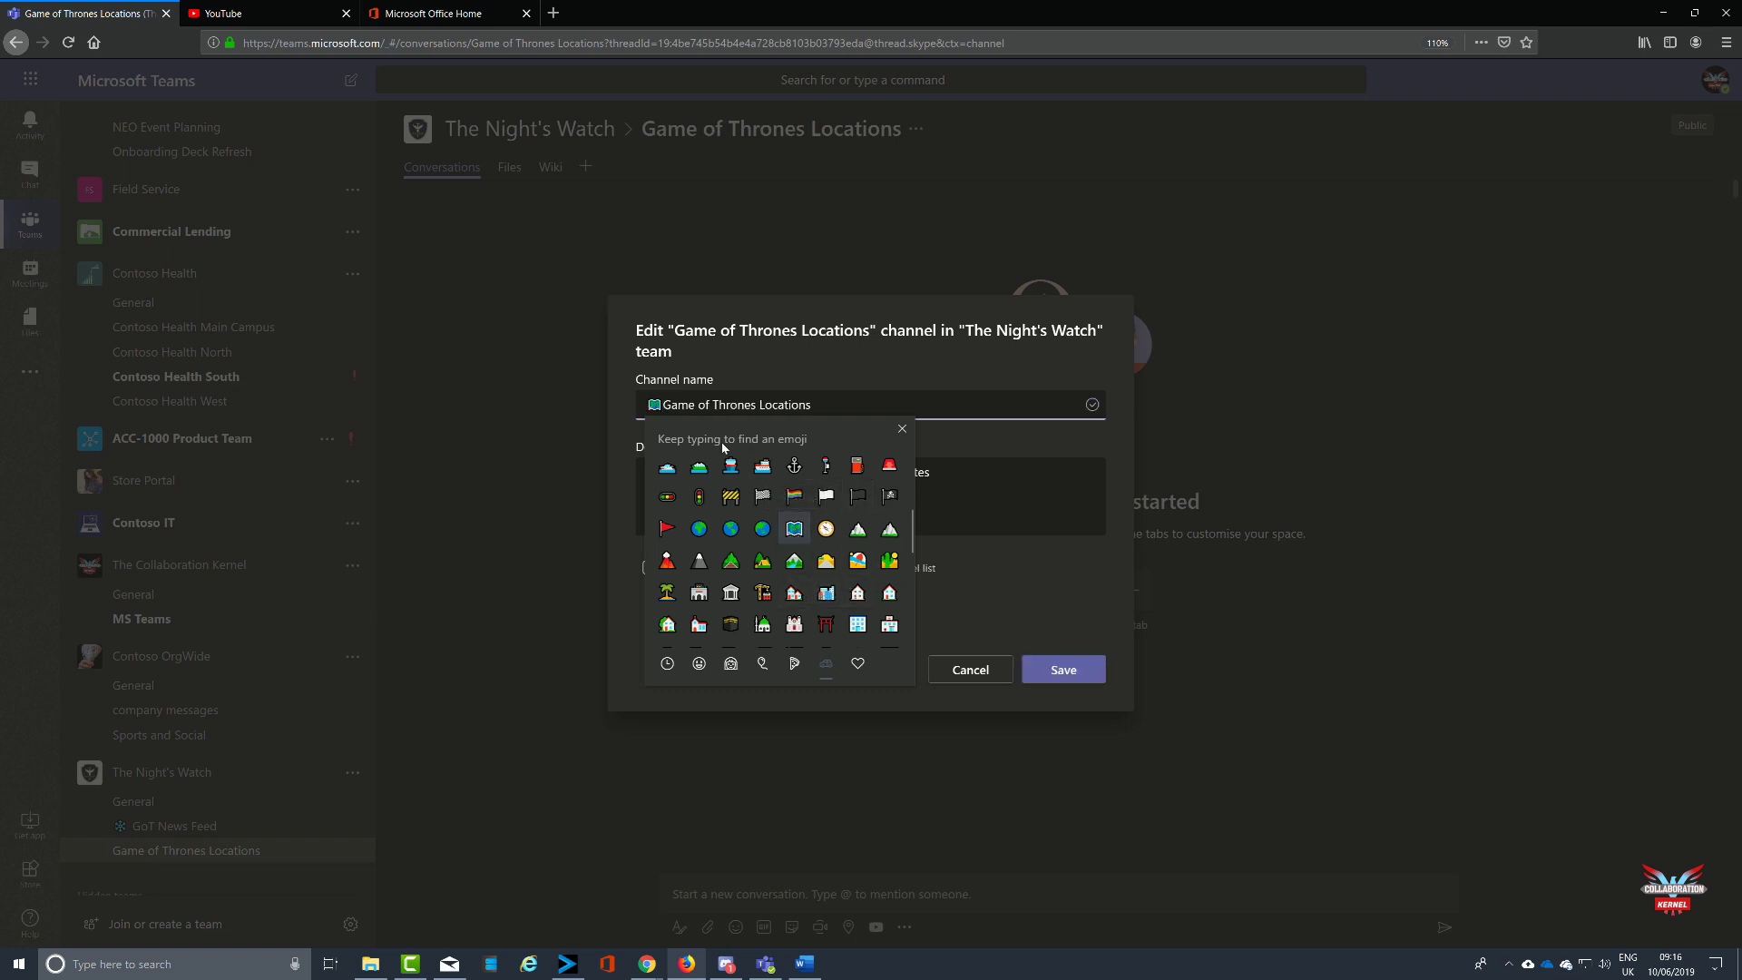
click(1053, 672)
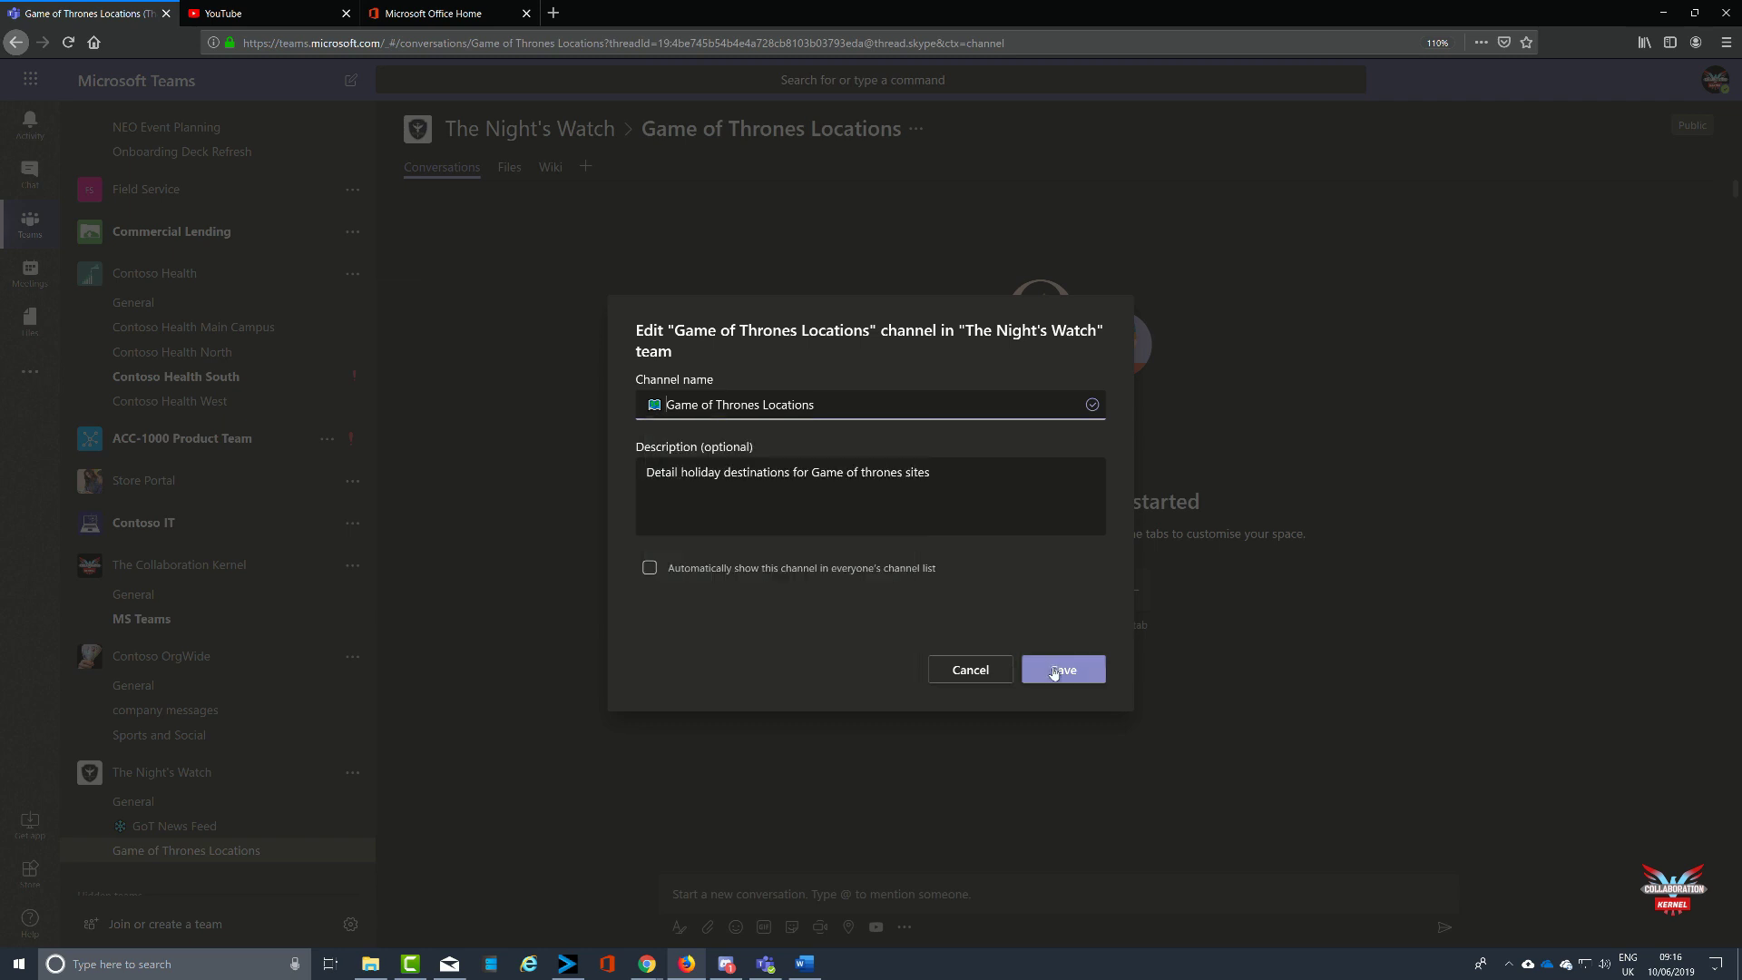
click(1053, 671)
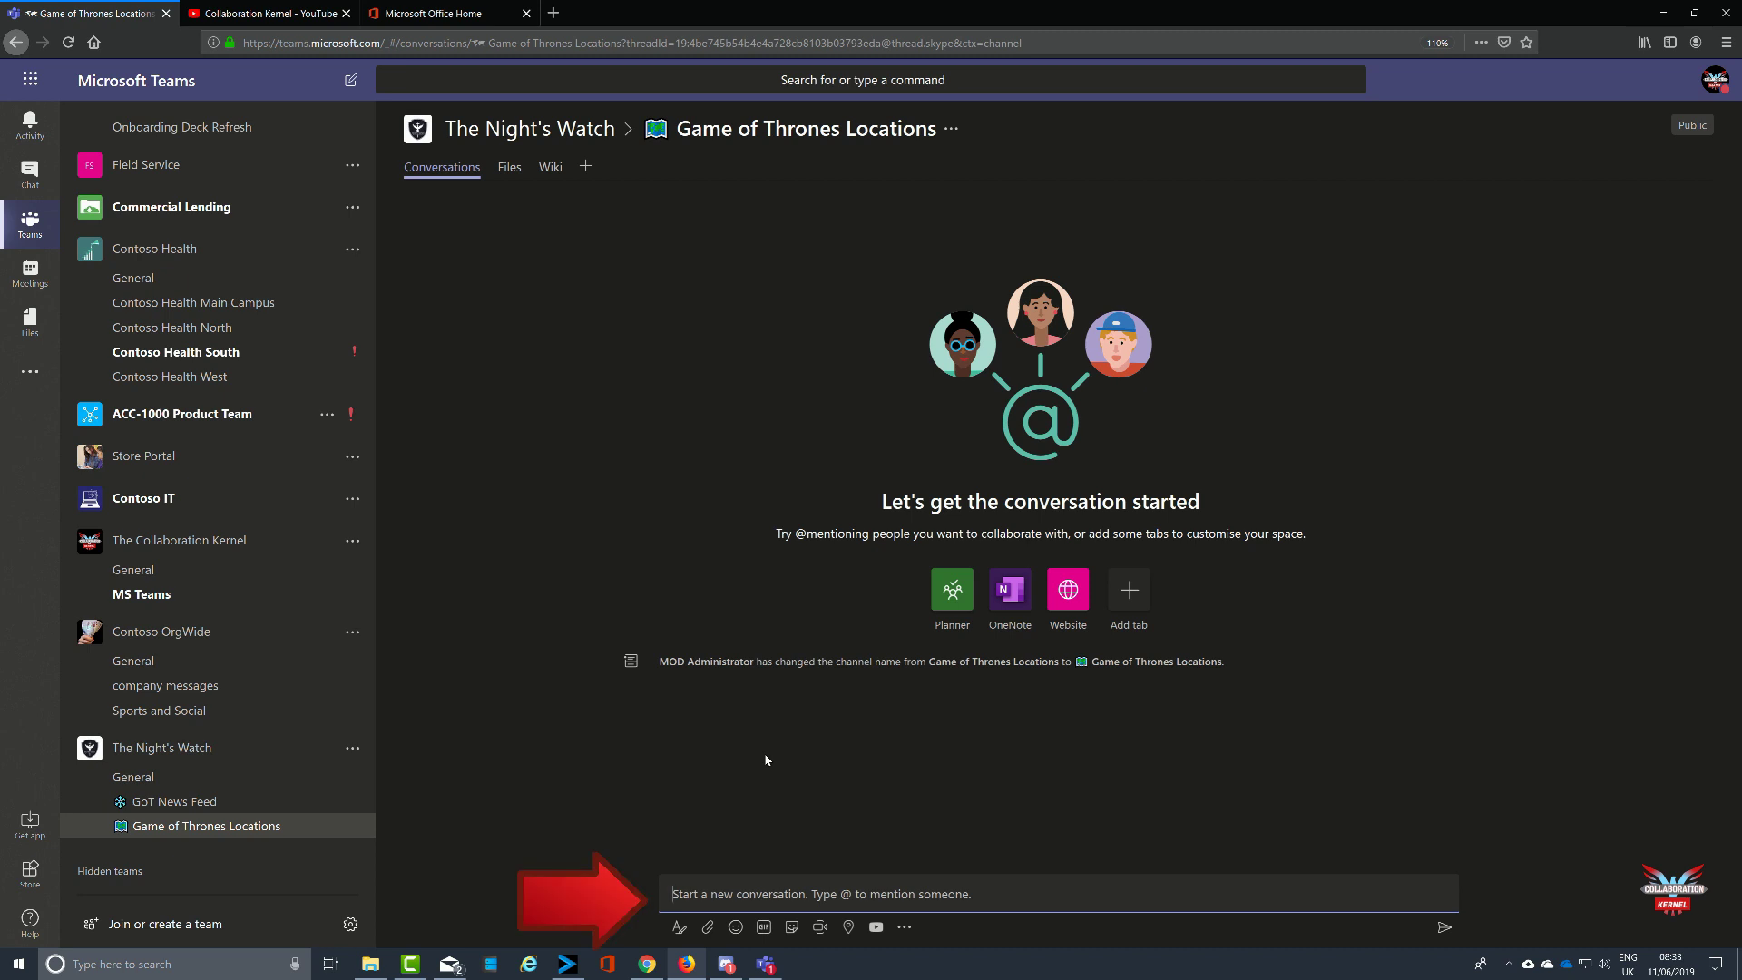
text(@m)
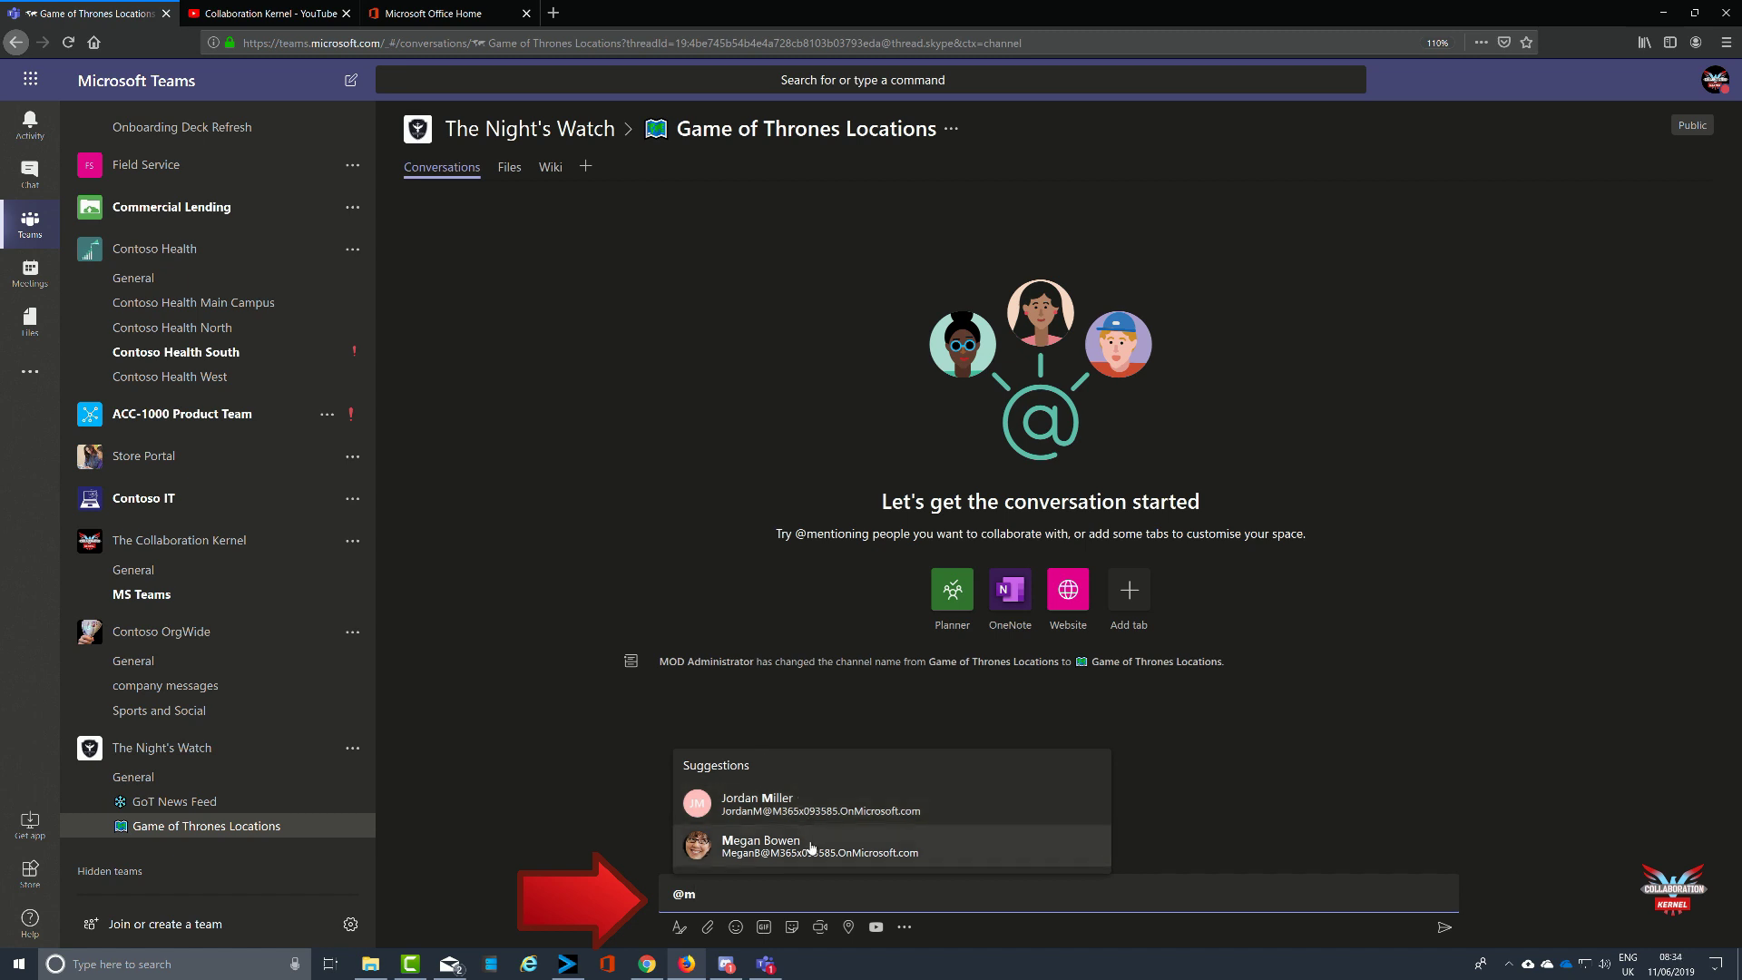
key(BackSpace)
key(BackSpace)
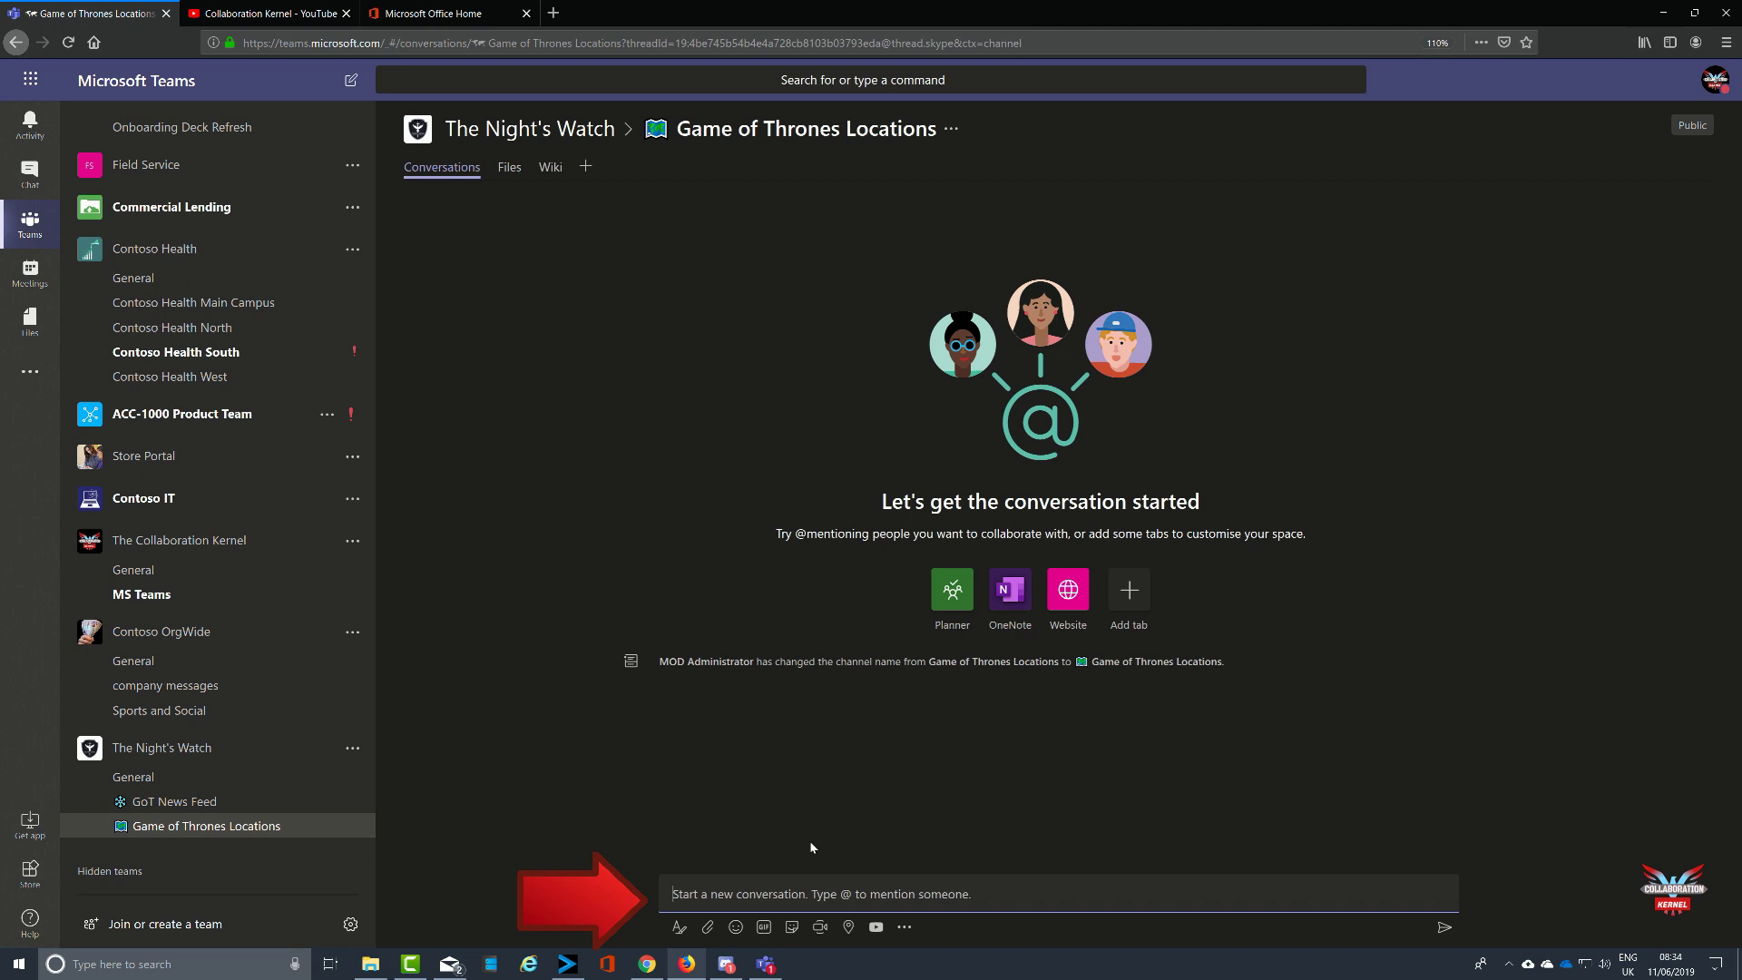
text(@)
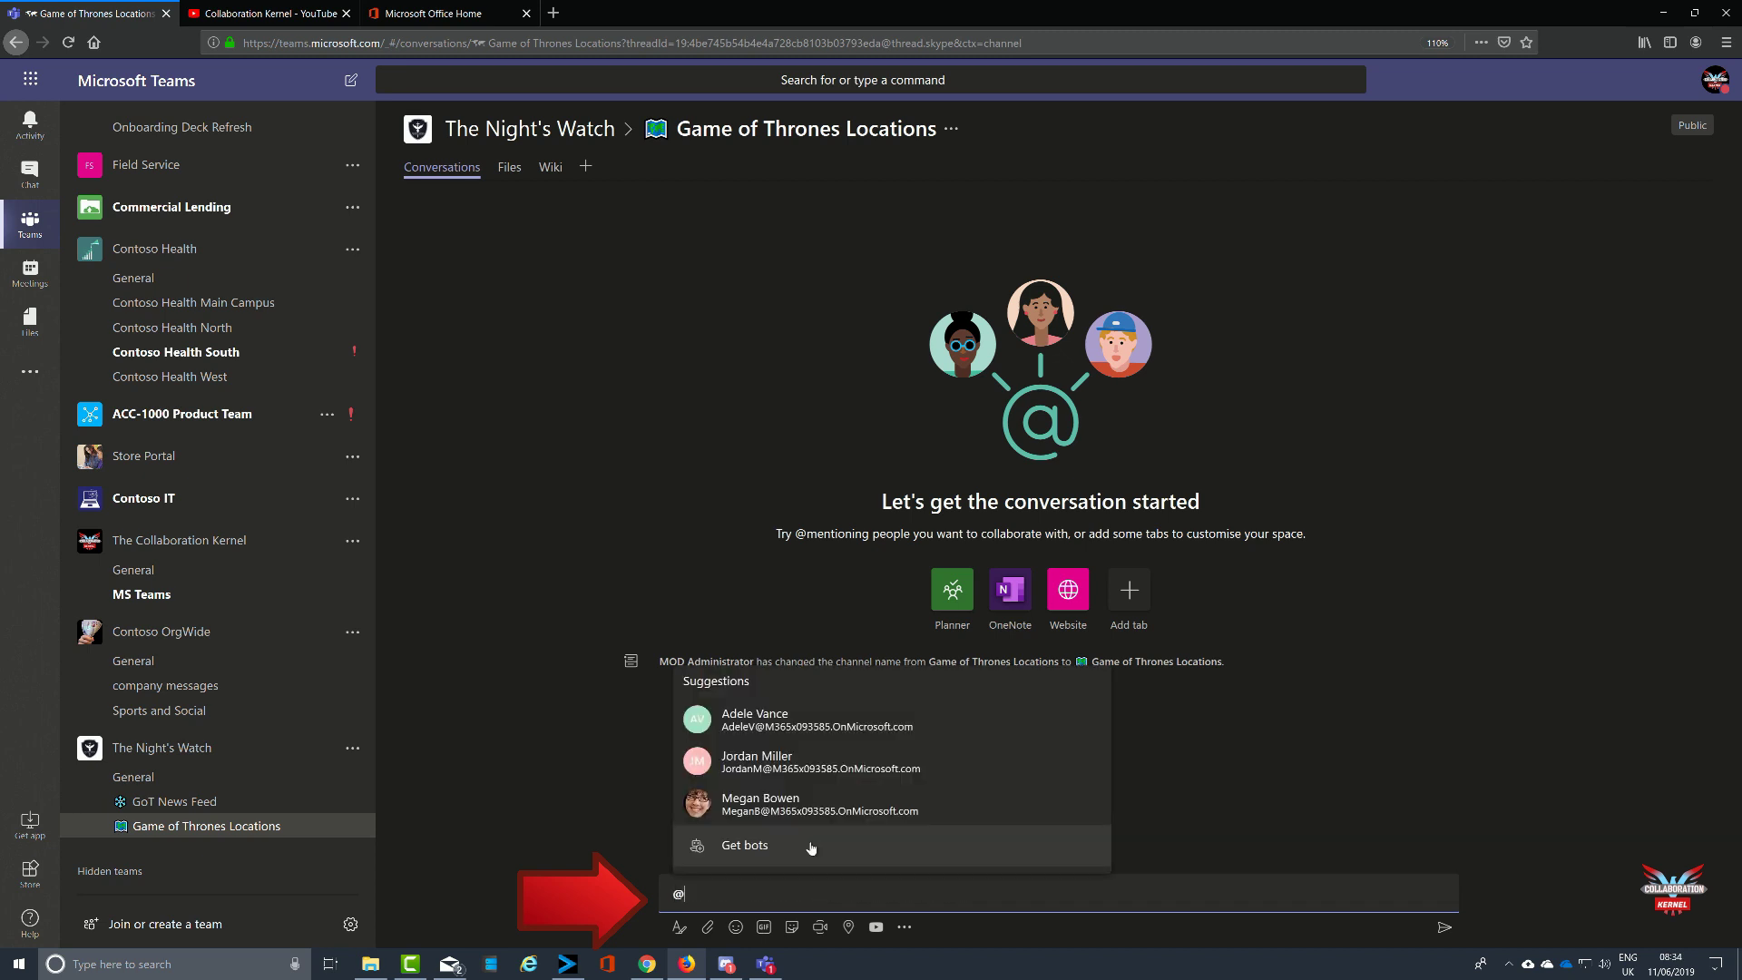
text(g)
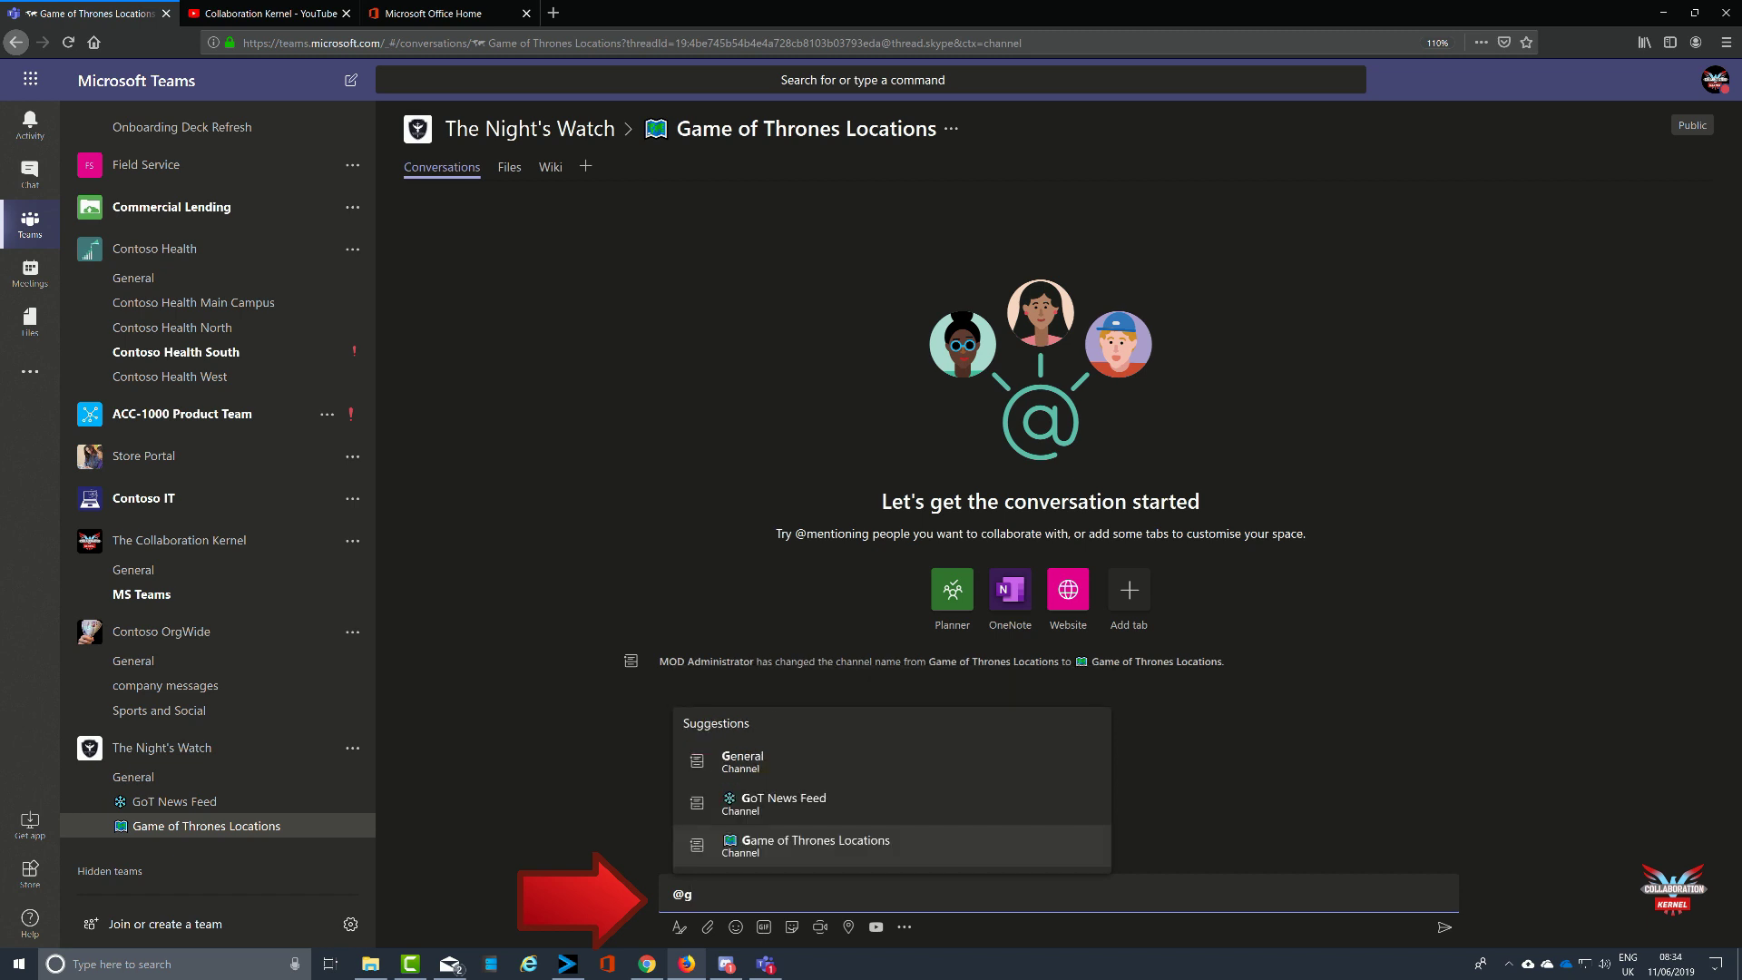
text(a)
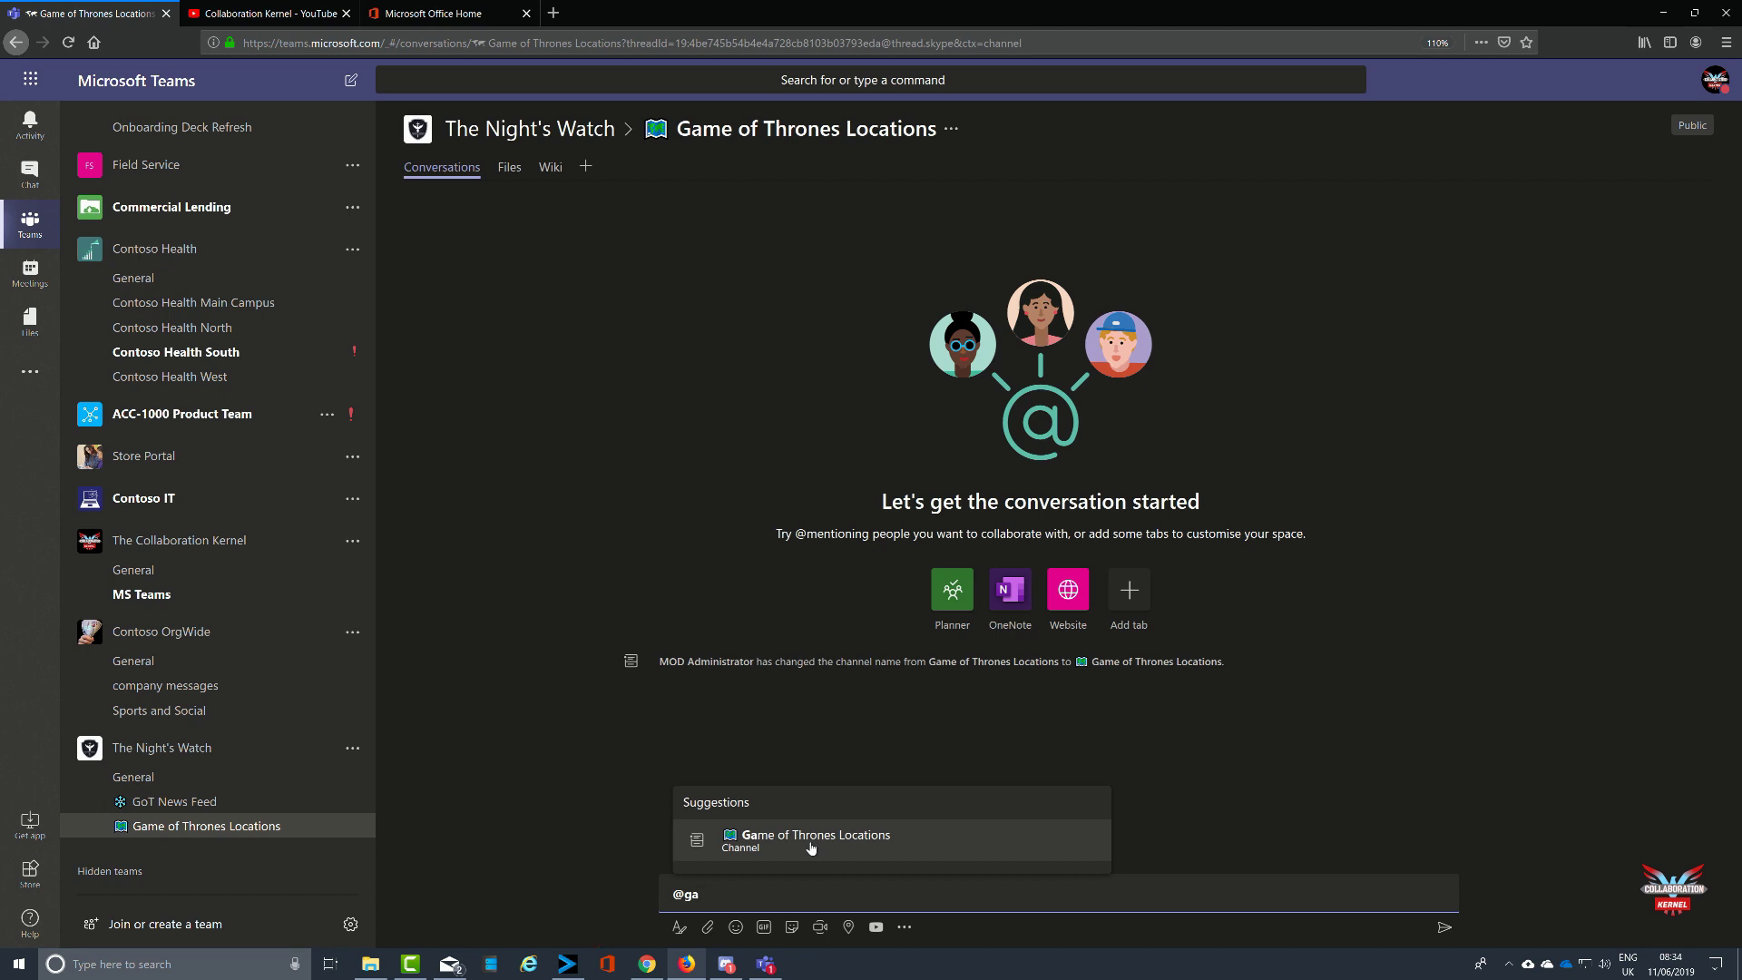
key(BackSpace)
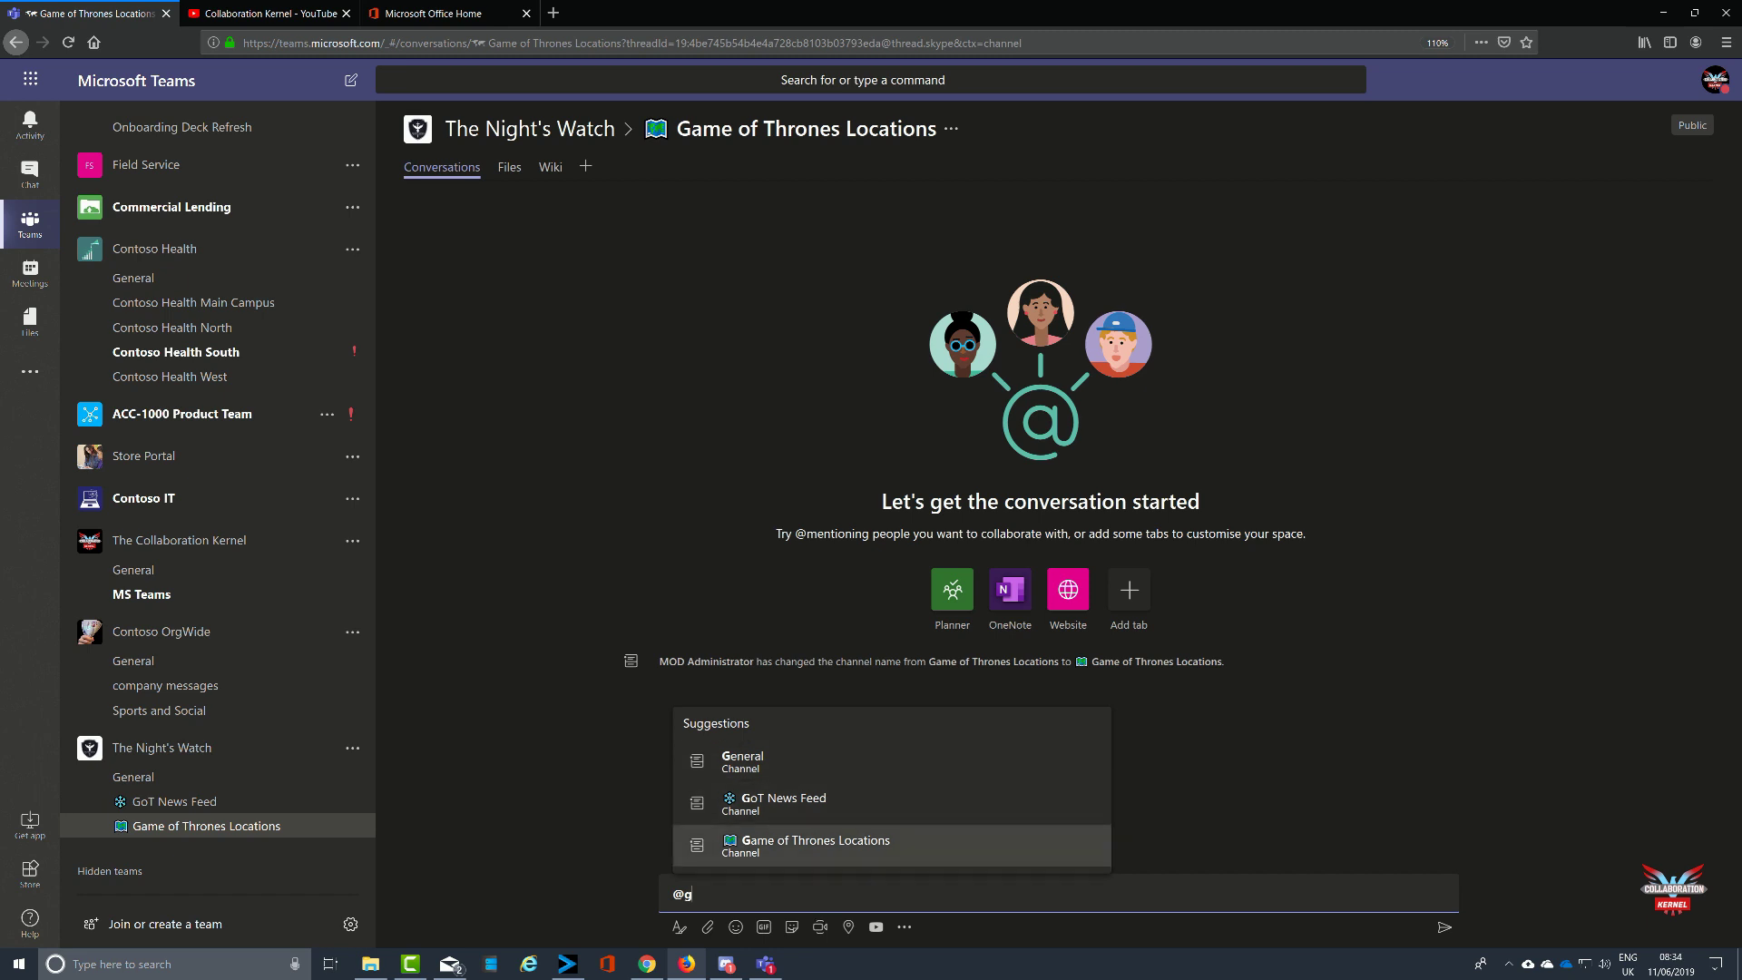
key(Escape)
key(BackSpace)
key(BackSpace)
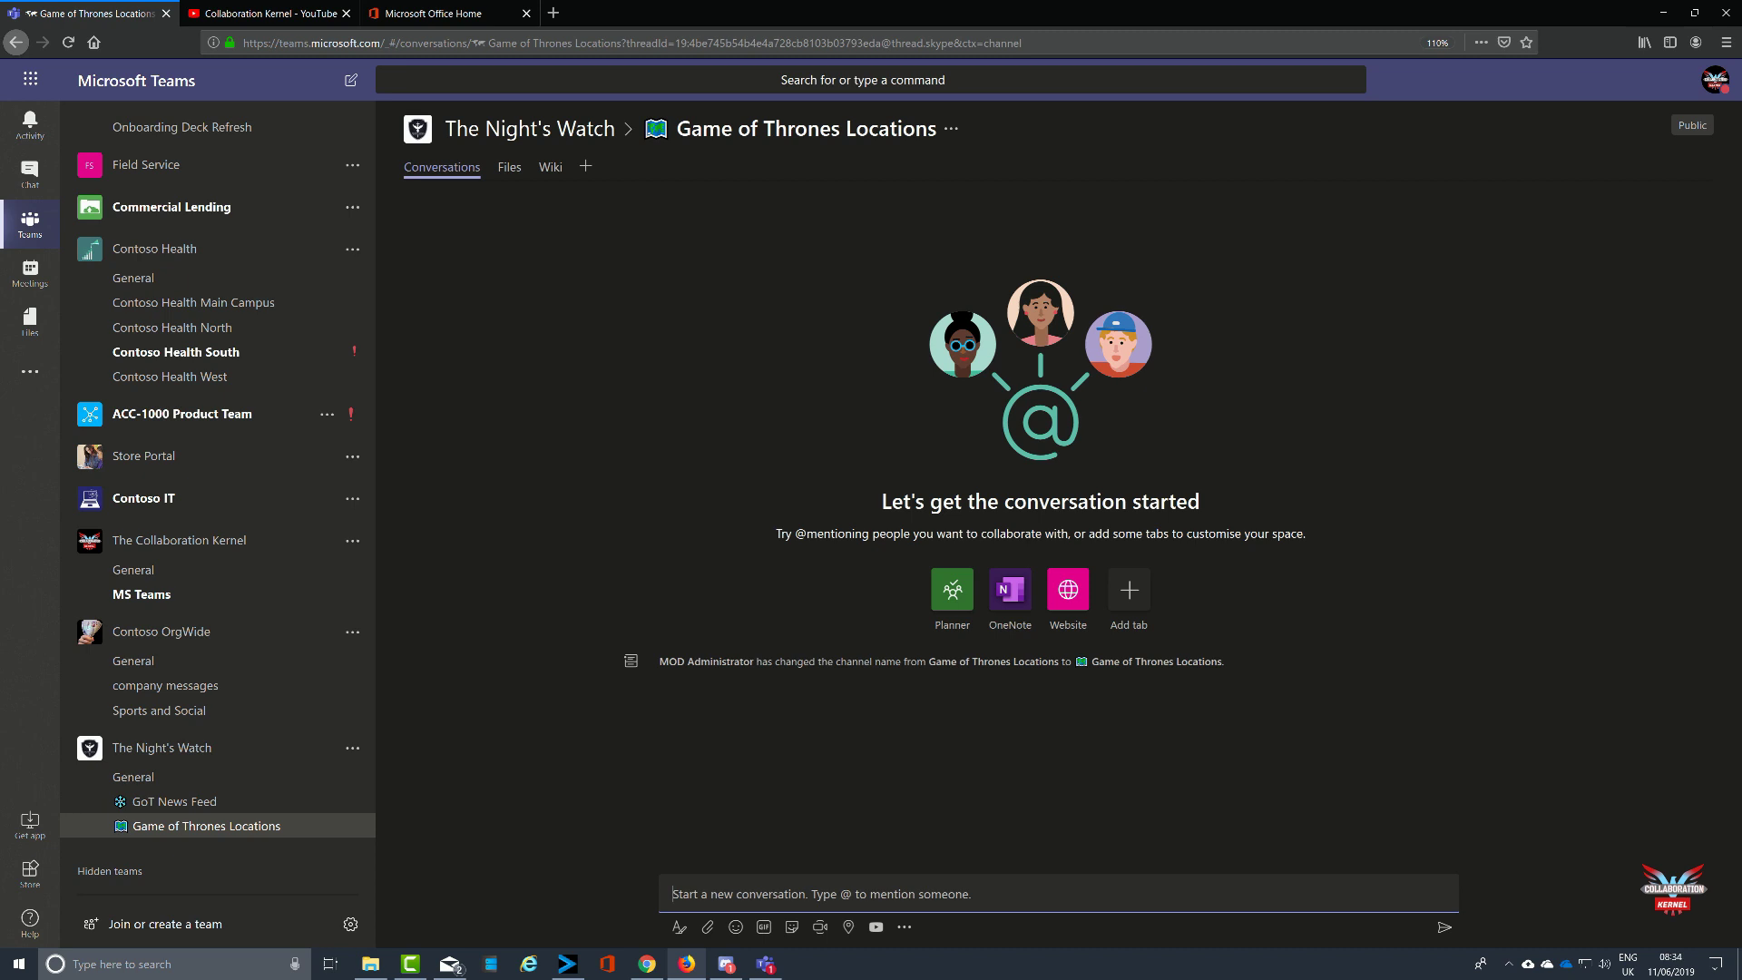
text(@g)
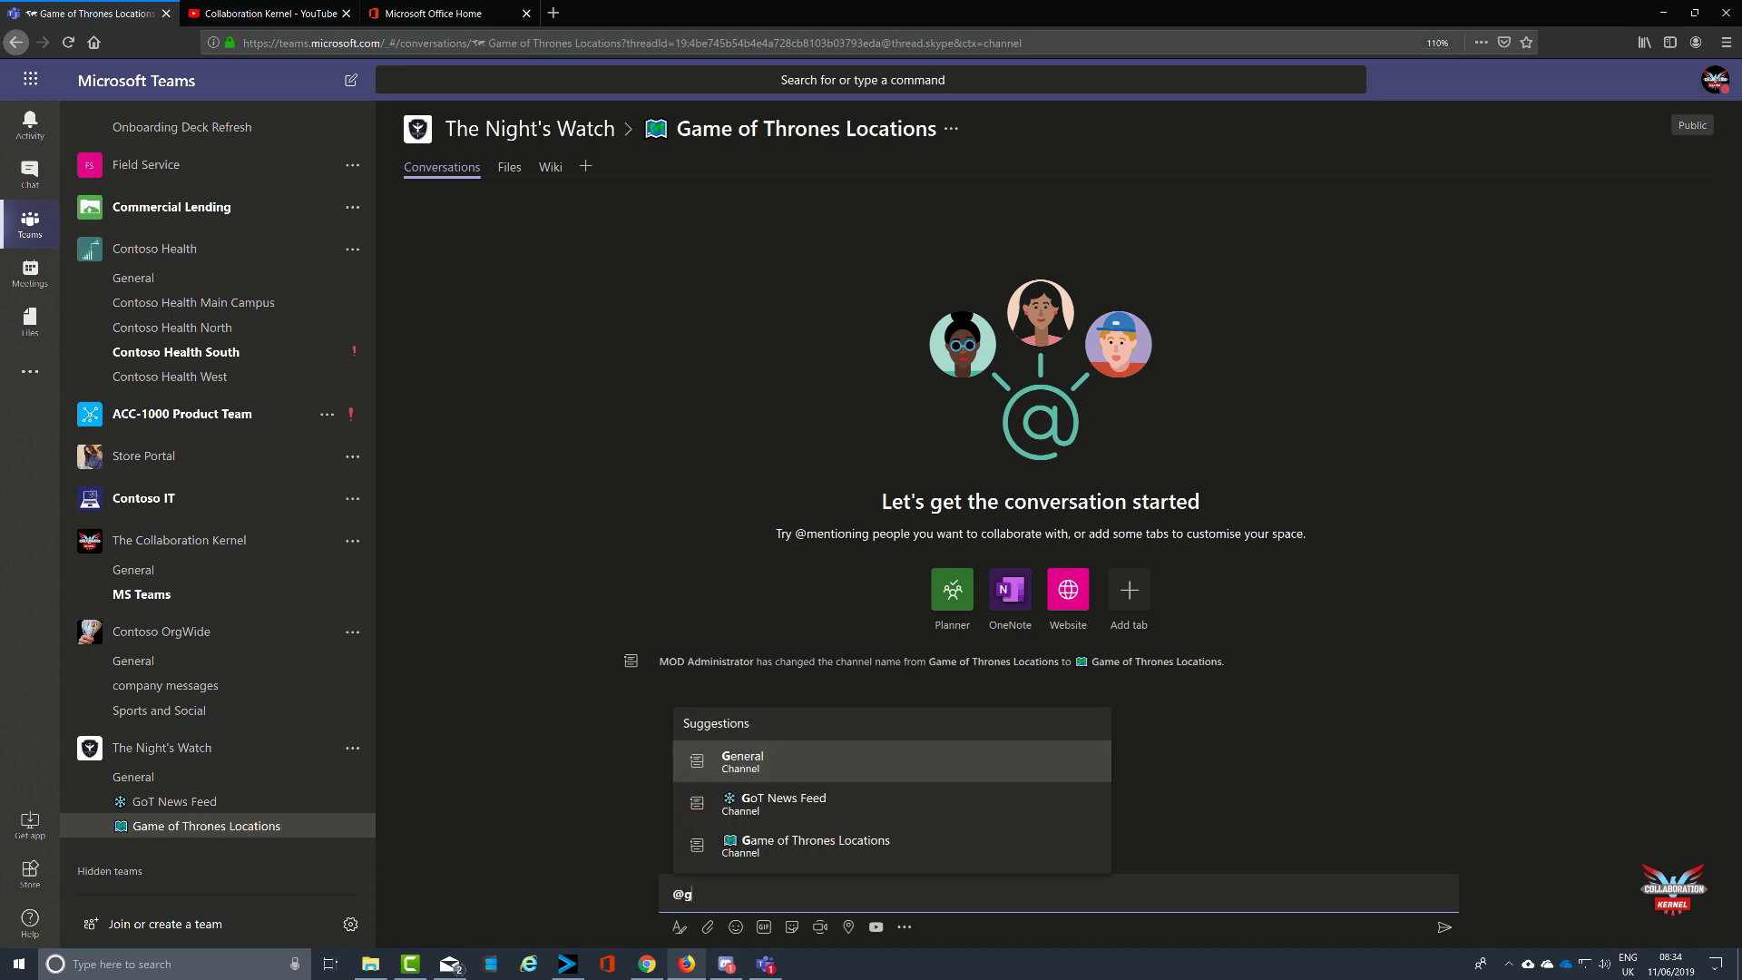
click(790, 853)
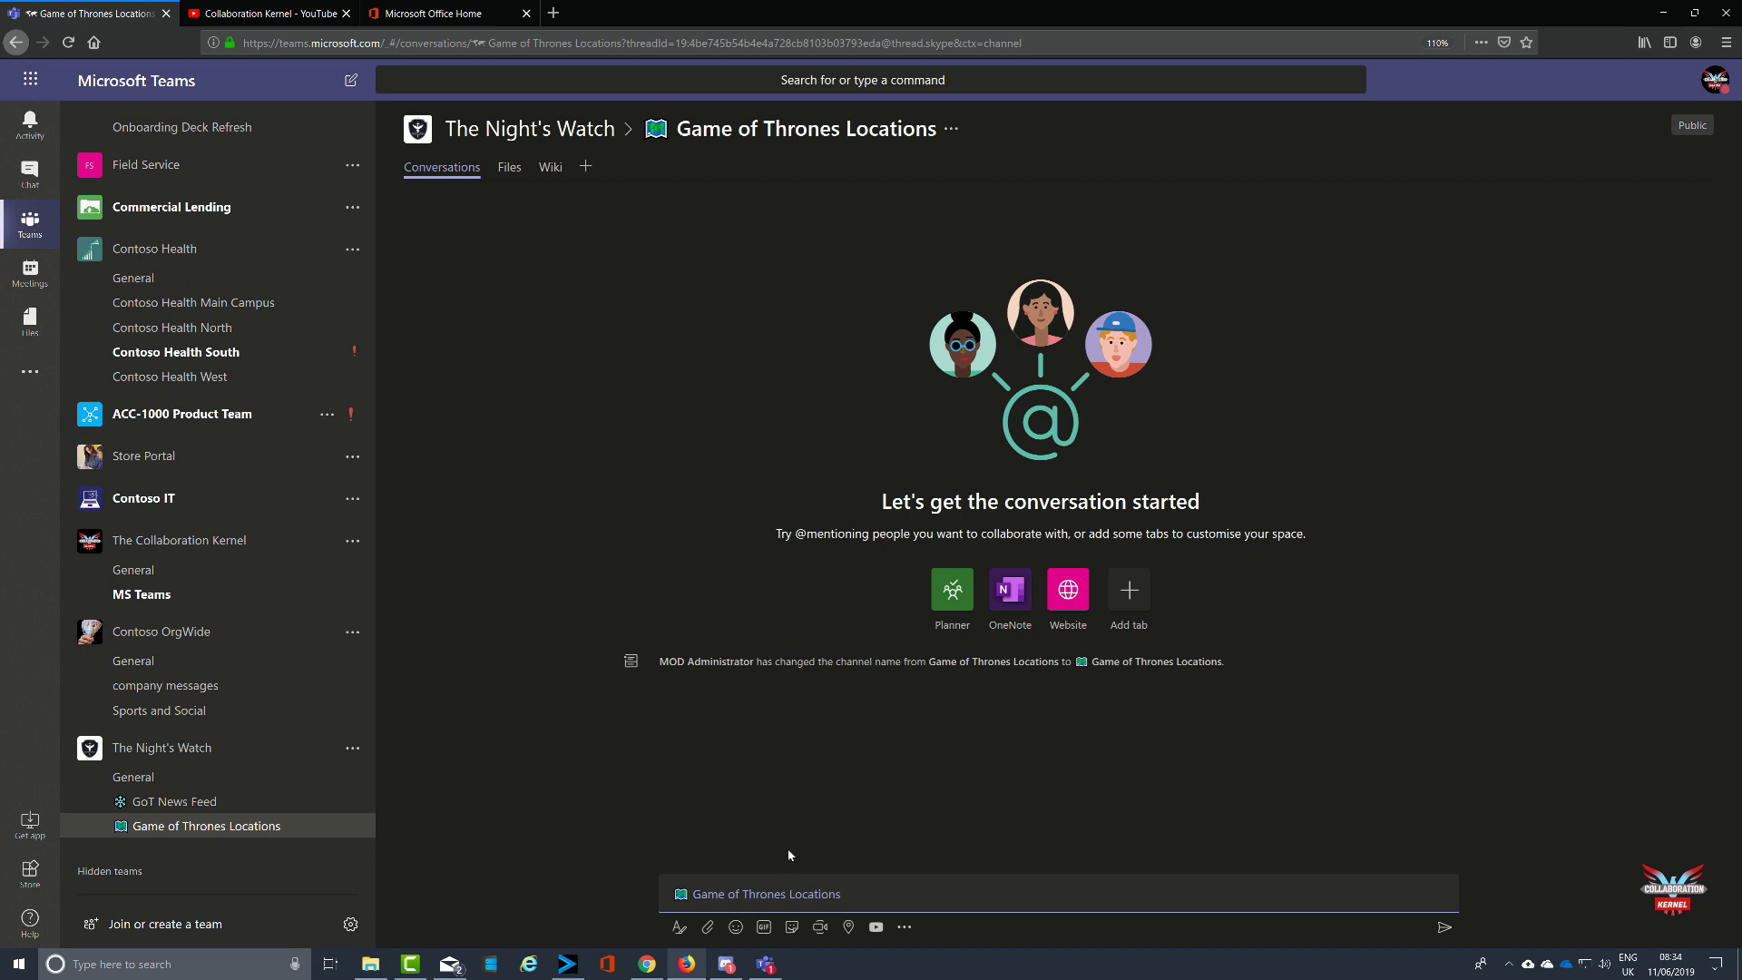
text(where is the closest GOT location in Dublin?)
key(Return)
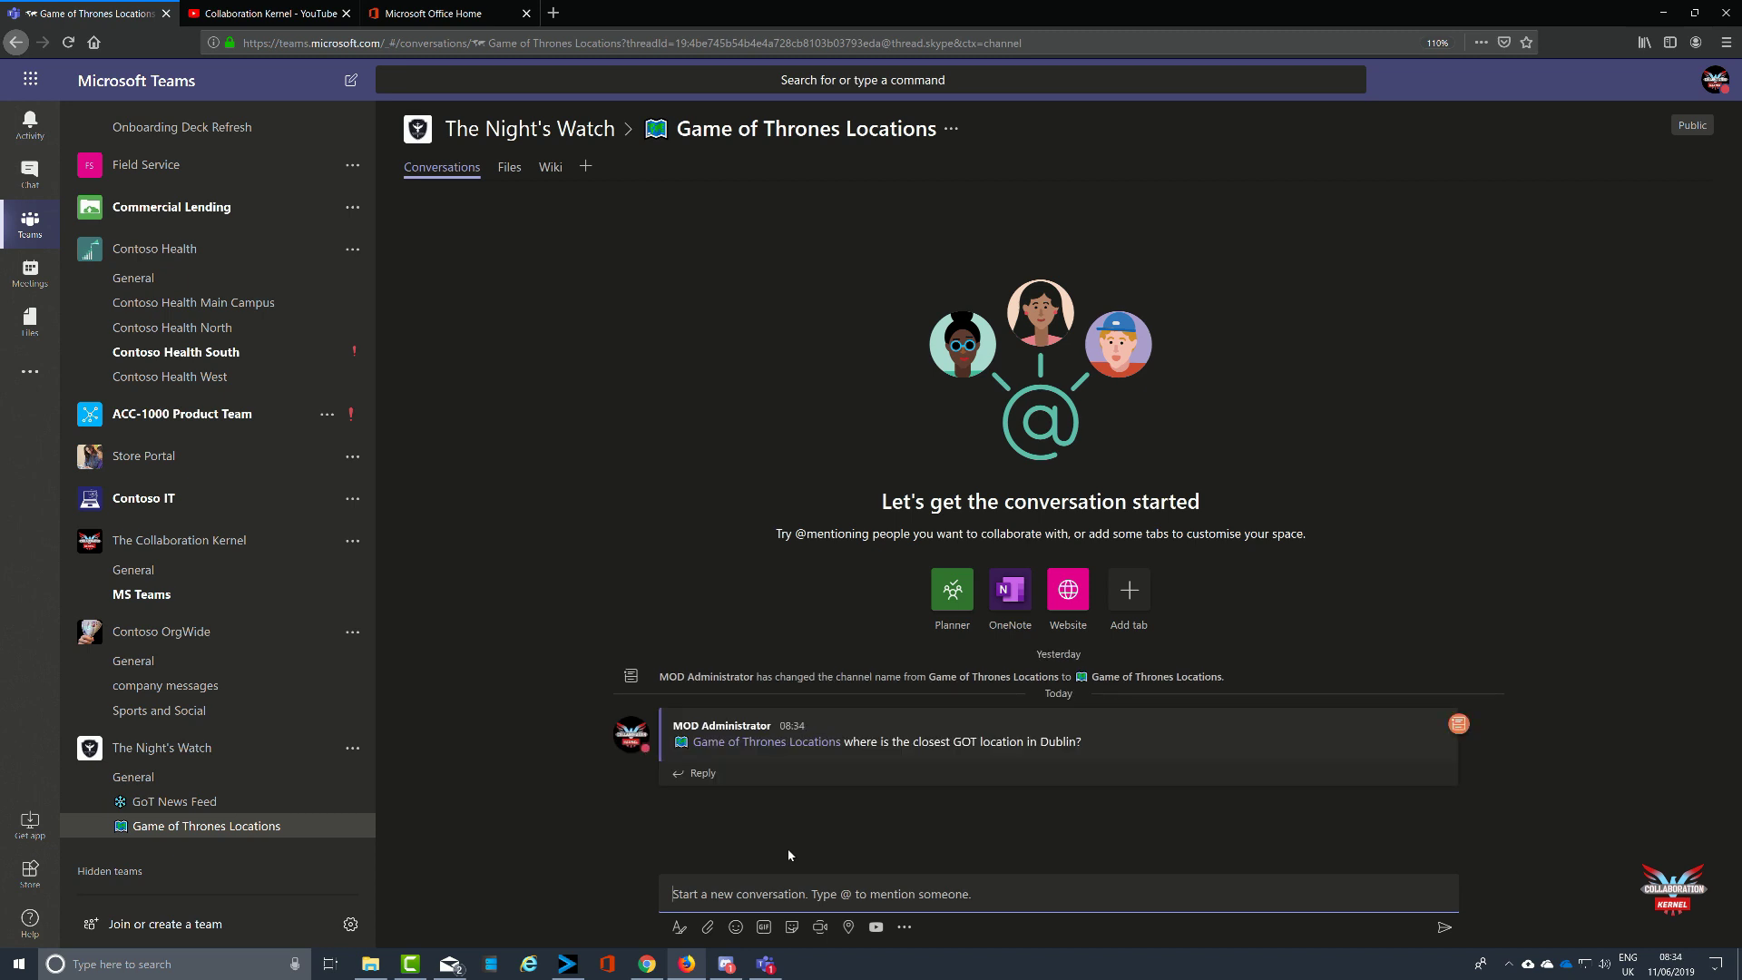